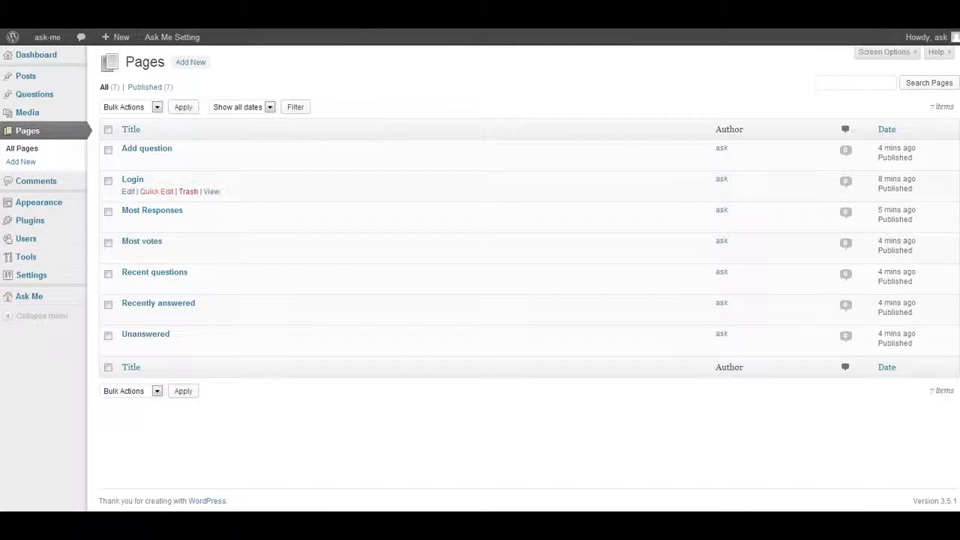
Go through the titles in the Pages list, from Add question down to Unanswered
left_click_drag(173, 148, 123, 148)
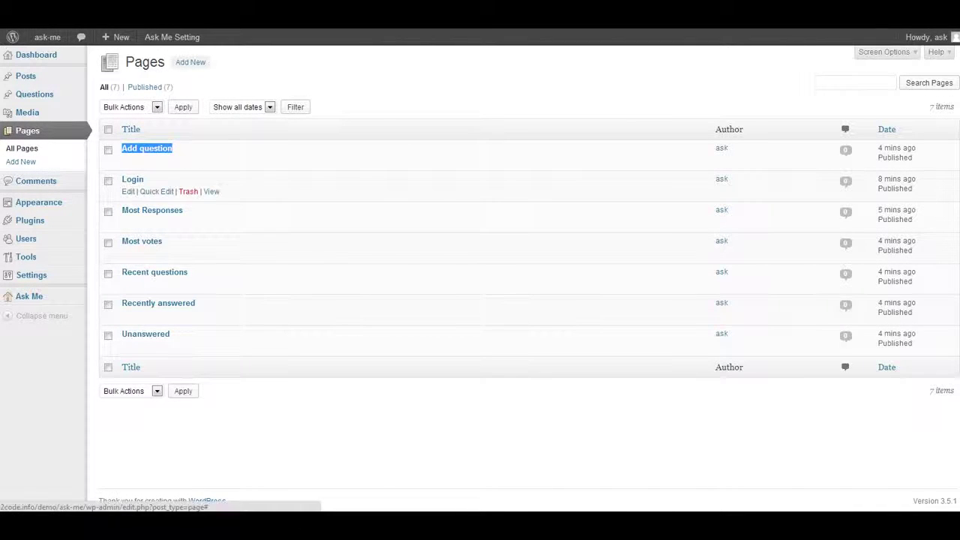
left_click_drag(144, 180, 123, 179)
left_click_drag(183, 210, 122, 211)
left_click_drag(162, 241, 121, 241)
left_click_drag(188, 272, 121, 272)
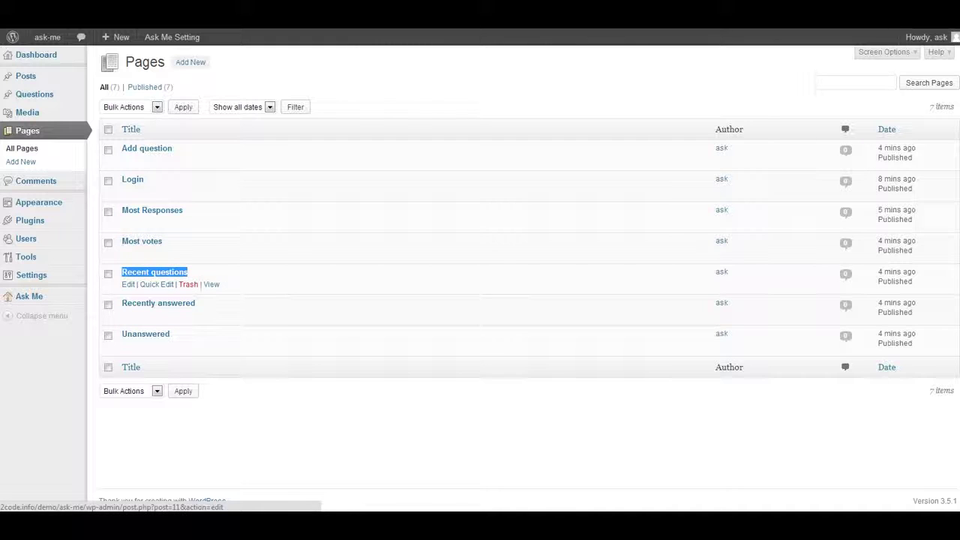
left_click_drag(196, 304, 122, 303)
left_click_drag(171, 334, 122, 334)
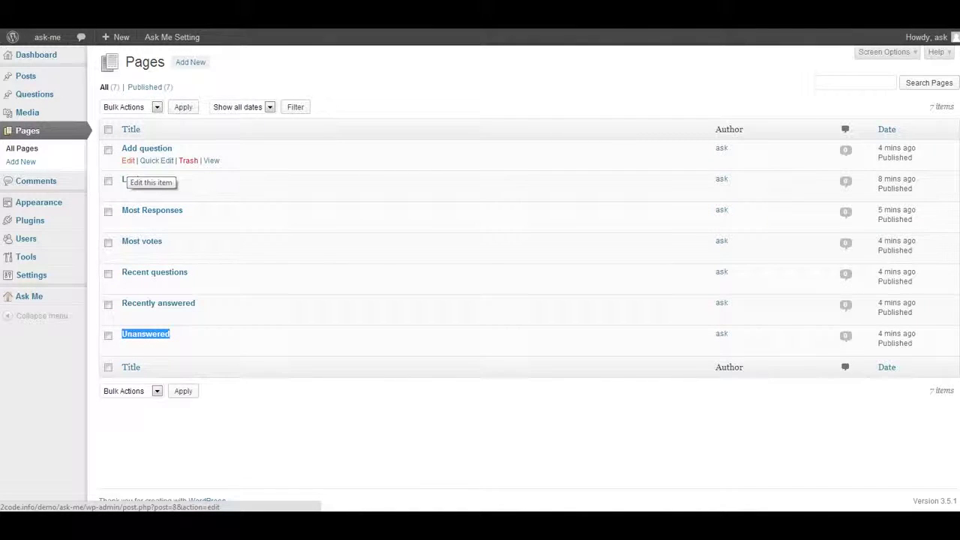
Examine the [ask_question] shortcode in the Add question page and look over the Ask Me plugin's shortcode list
left_click(132, 180)
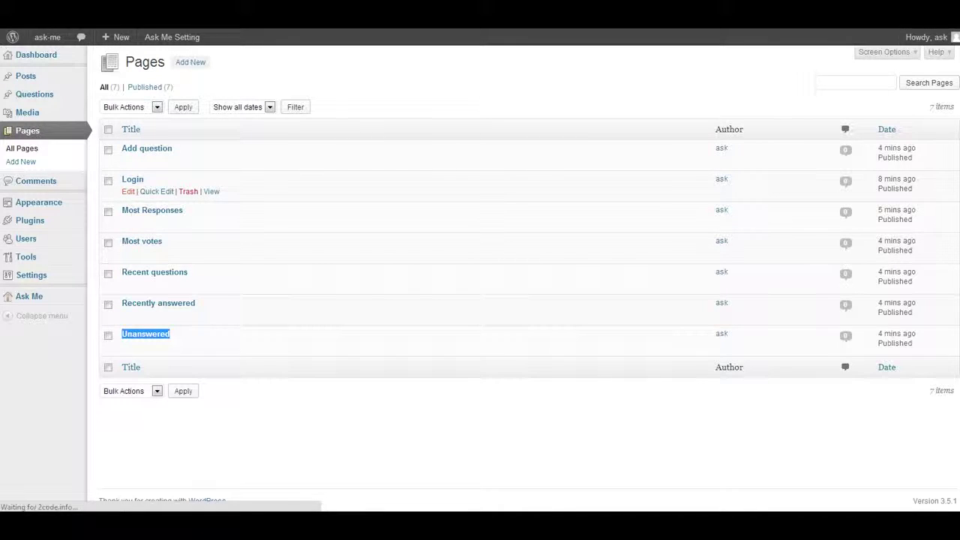
left_click_drag(147, 177, 105, 177)
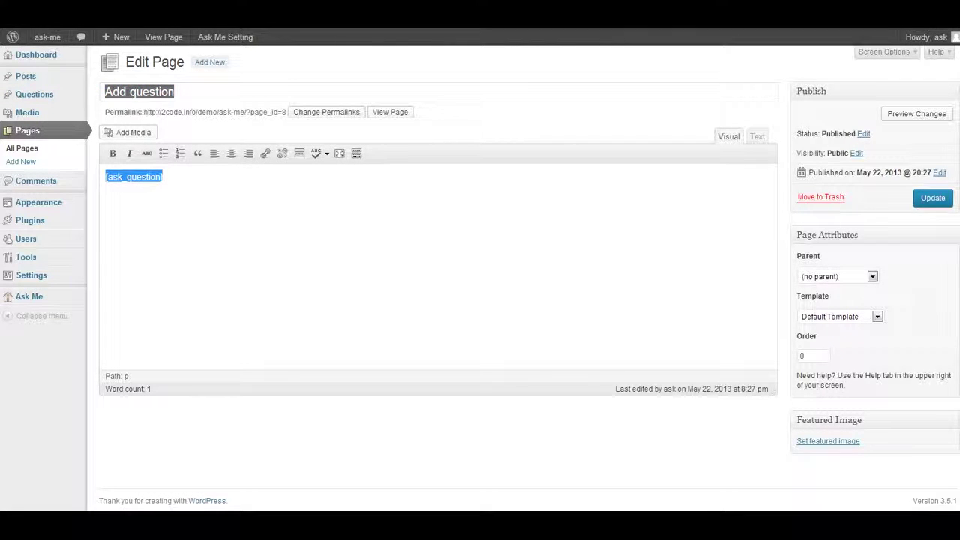
left_click(29, 296)
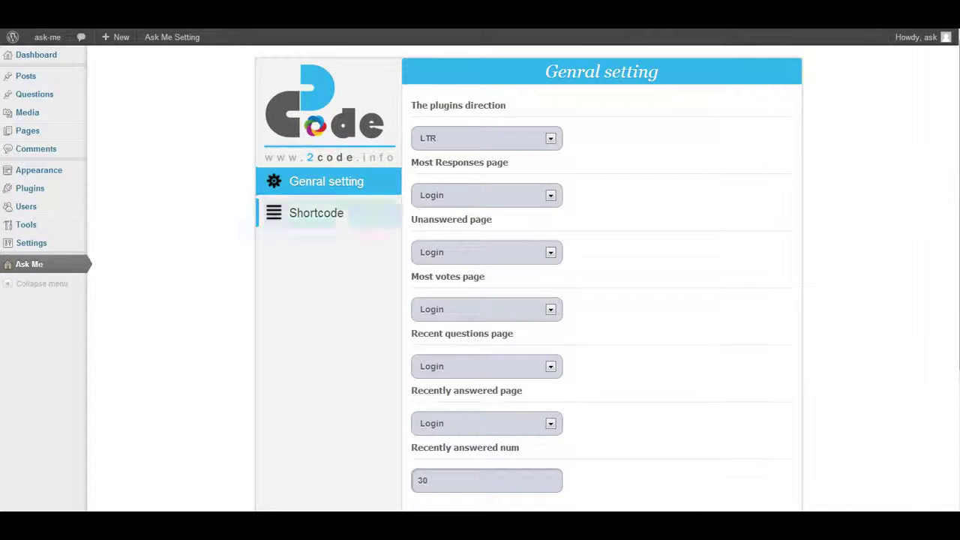
left_click(317, 213)
left_click_drag(467, 138, 417, 138)
left_click(480, 138)
In the Ask Me general settings, choose LTR as the plugin direction and assign Most Responses as the Most Responses page
left_click(326, 181)
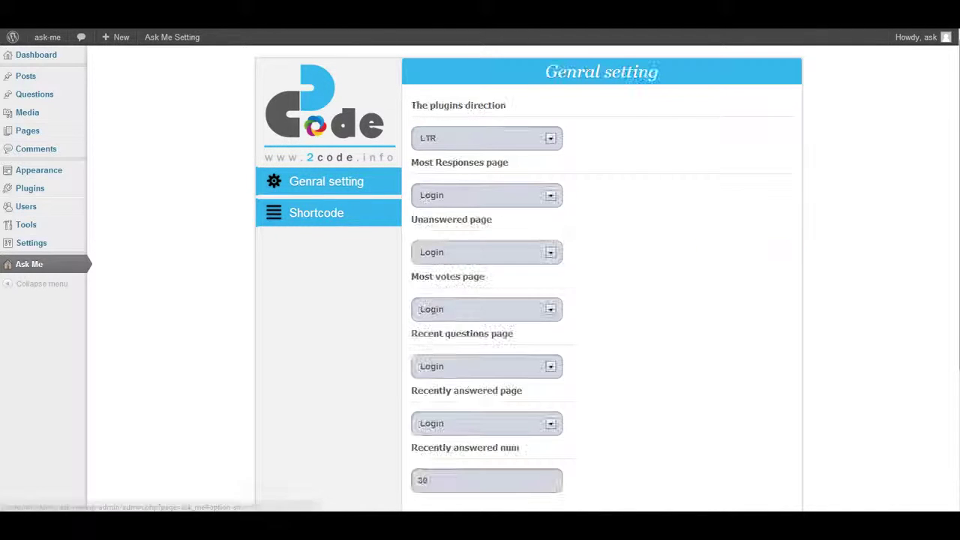
left_click(550, 138)
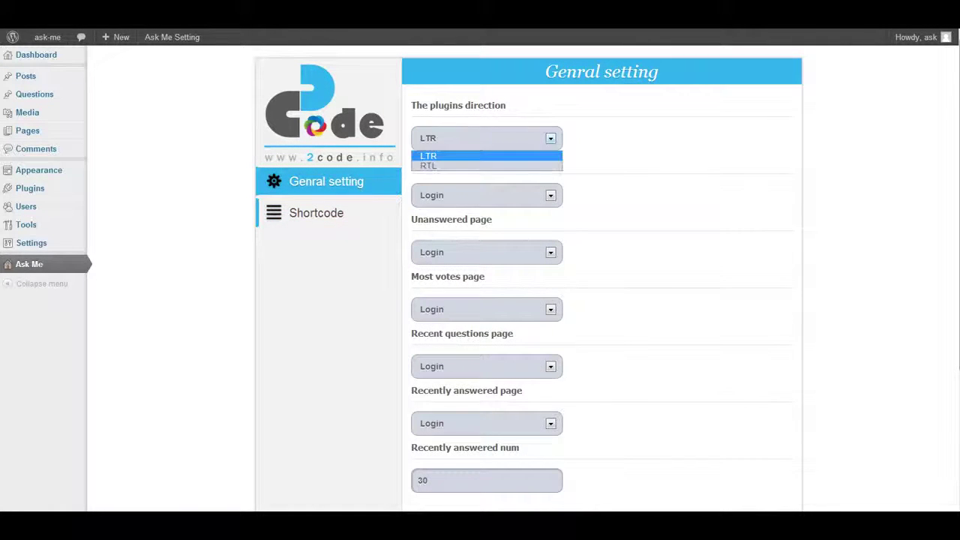
left_click(495, 156)
left_click(551, 196)
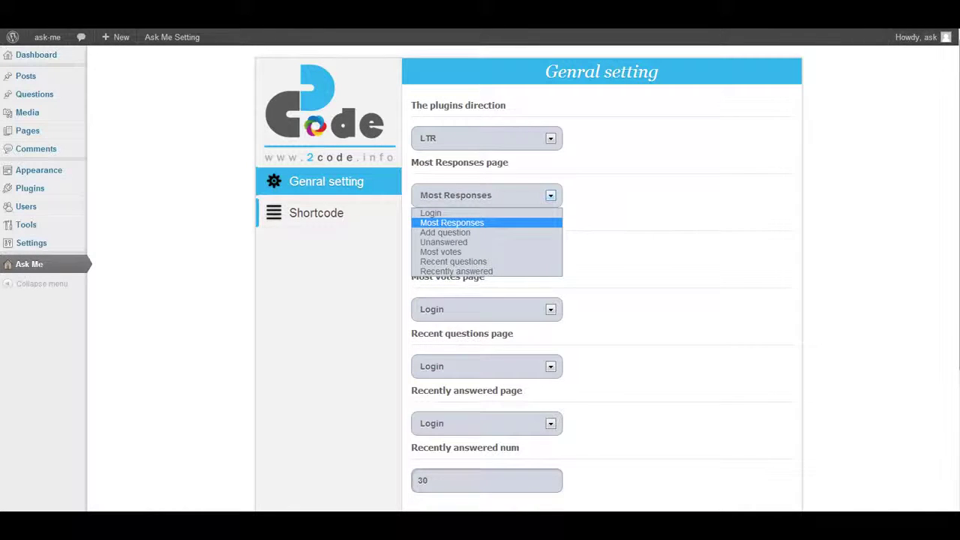
left_click(453, 223)
Assign the Unanswered, Most votes and Recent questions pages to their matching Ask Me page settings
left_click(550, 252)
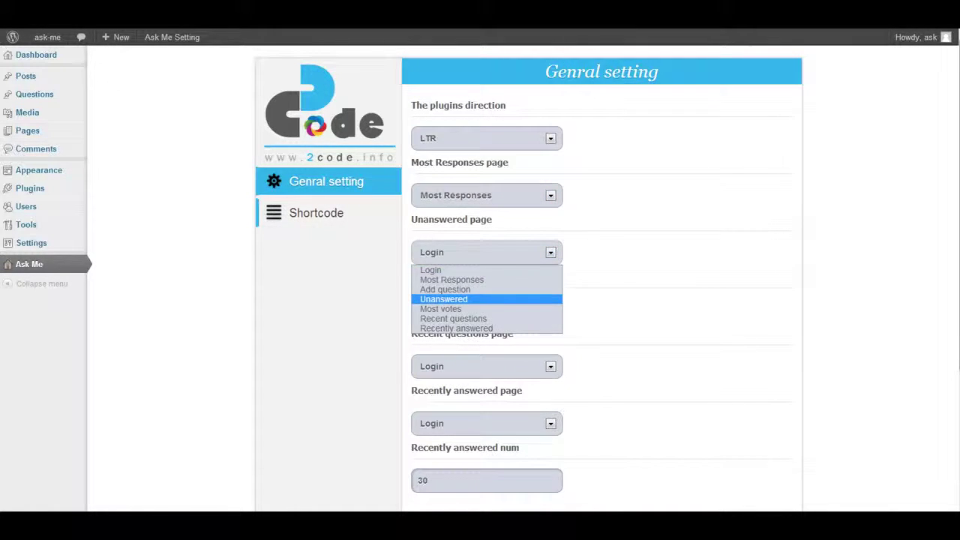
left_click(480, 300)
left_click(551, 310)
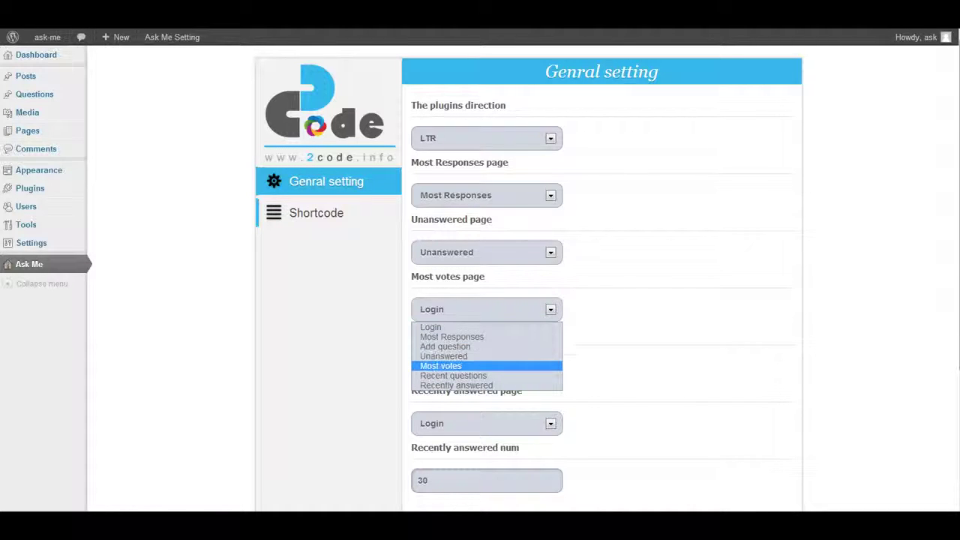
left_click(450, 366)
left_click(550, 366)
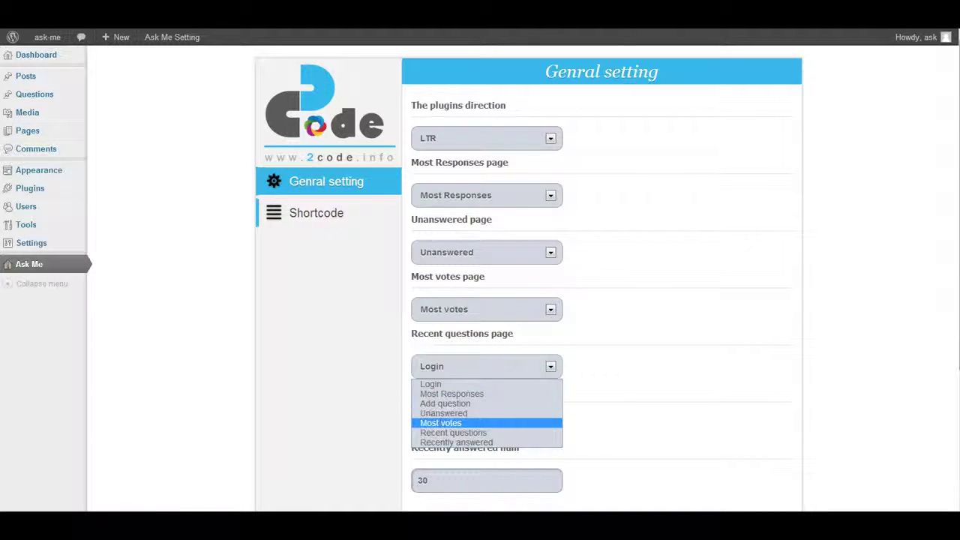
left_click(453, 433)
Assign Recently answered as the Recently answered page and save the Ask Me settings
left_click(551, 424)
key("Down")
key("Down")
key("Down")
key("Down")
key("Down")
key("Down")
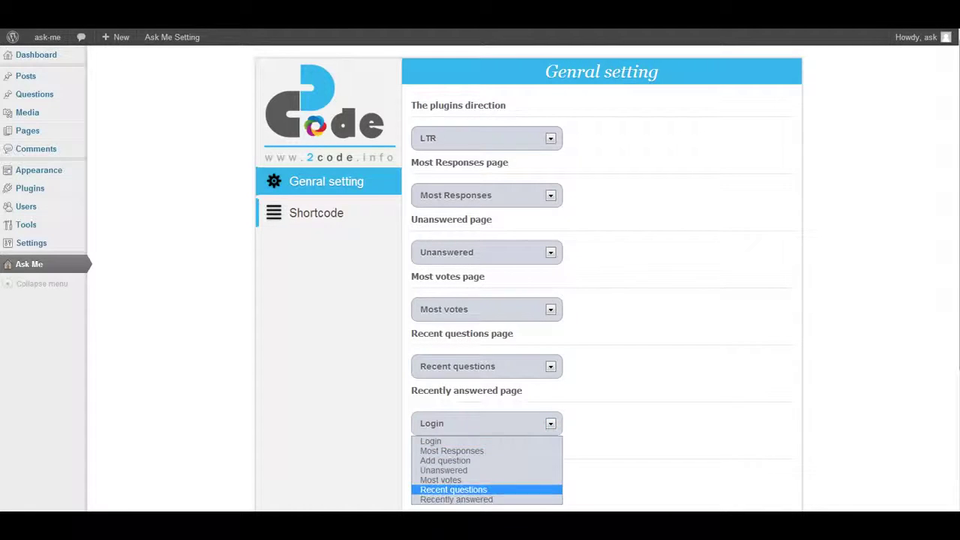
key("Return")
key("Tab")
left_click_drag(423, 448, 521, 449)
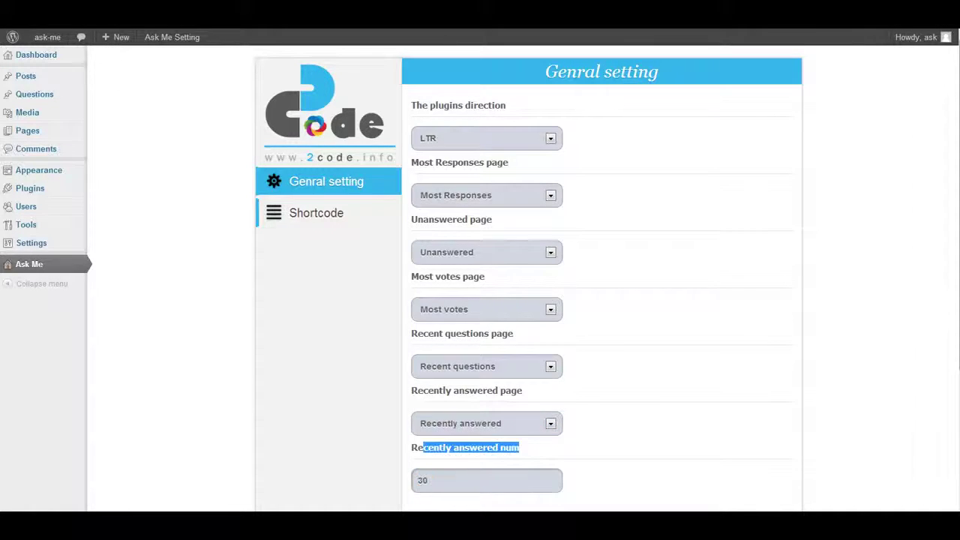
scroll(521, 300, "down", 2)
left_click(747, 398)
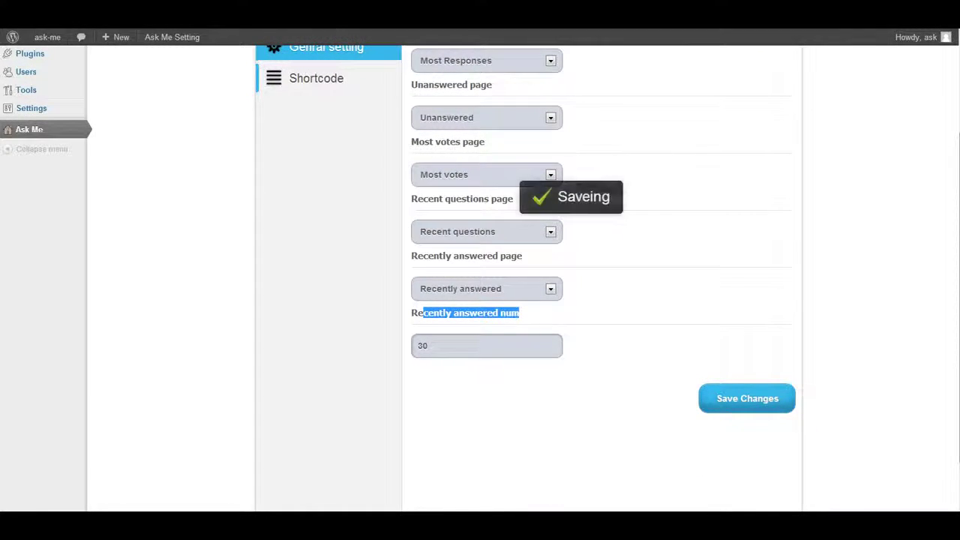
scroll(675, 337, "up", 2)
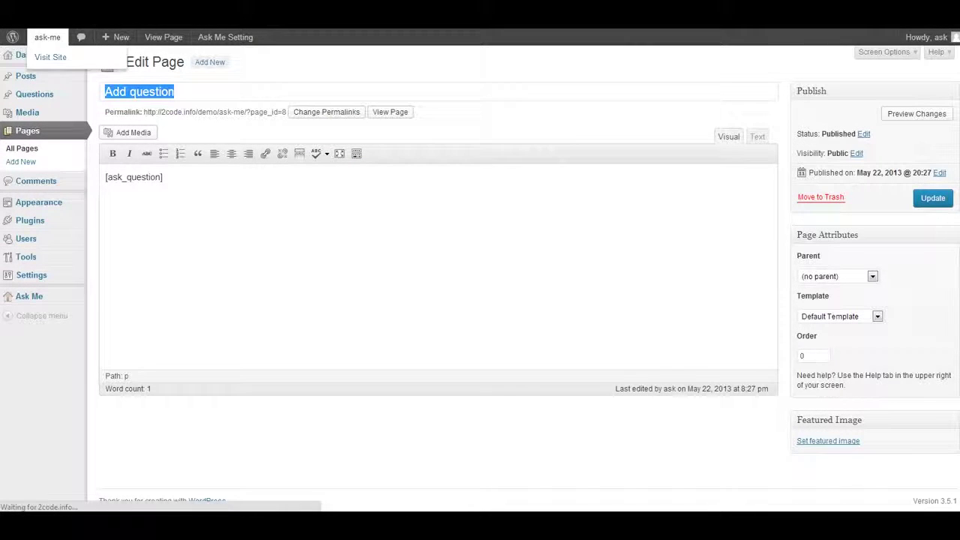
Visit the ask-me site, open its Add question page and check the City and Category choices in the form
left_click(48, 36)
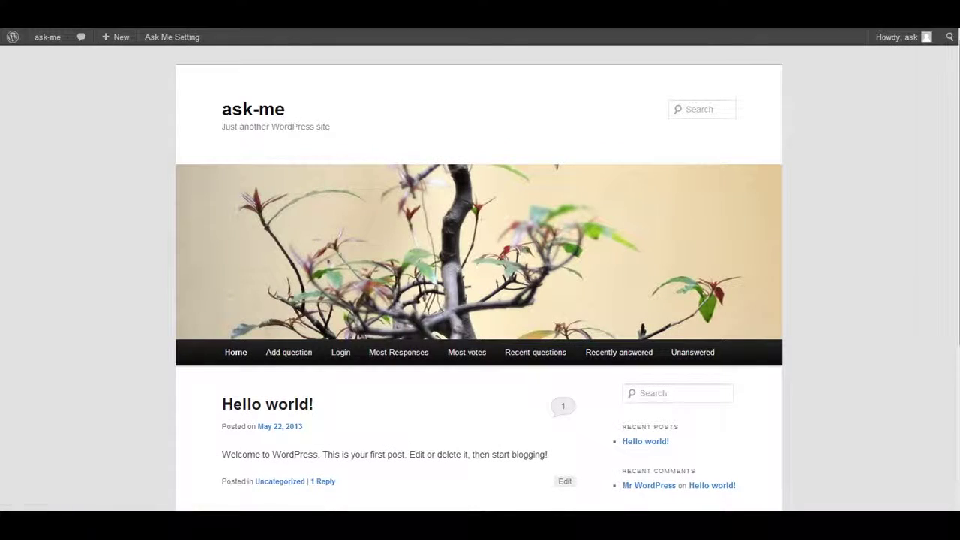
scroll(480, 277, "down", 3)
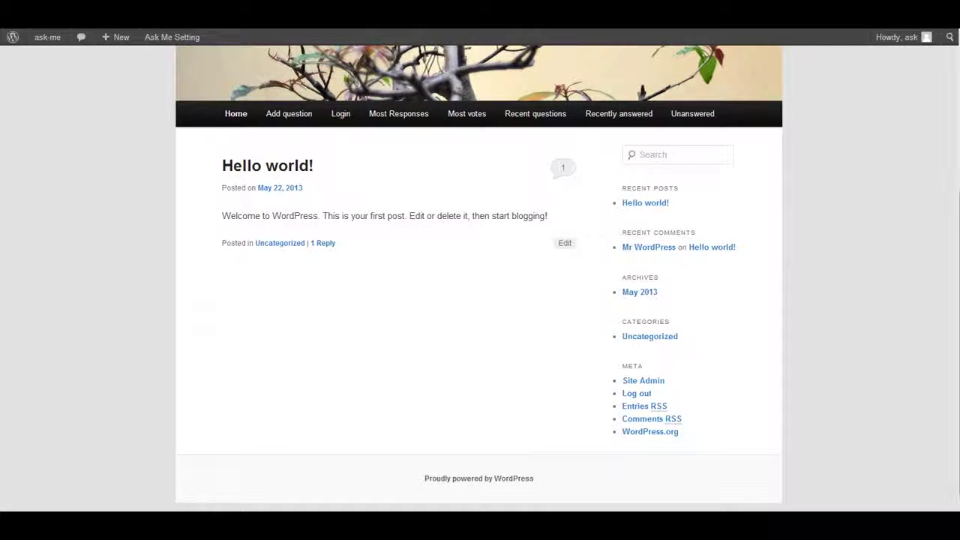
left_click(289, 113)
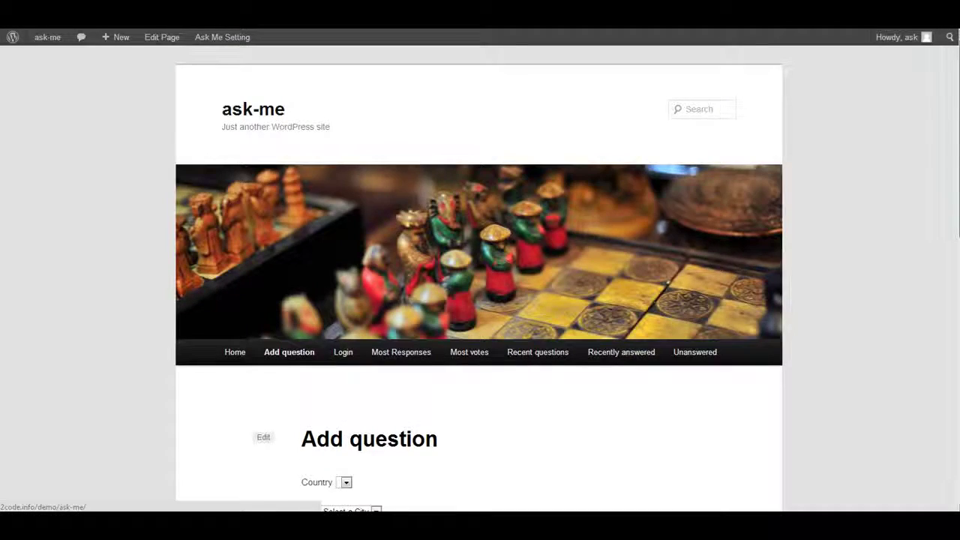
scroll(480, 277, "down", 5)
scroll(480, 277, "up", 1)
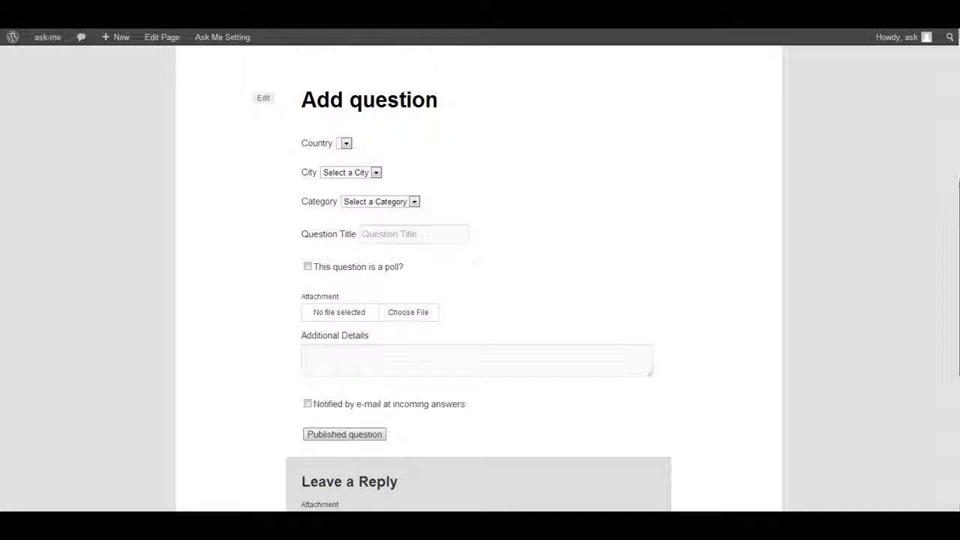
left_click(377, 209)
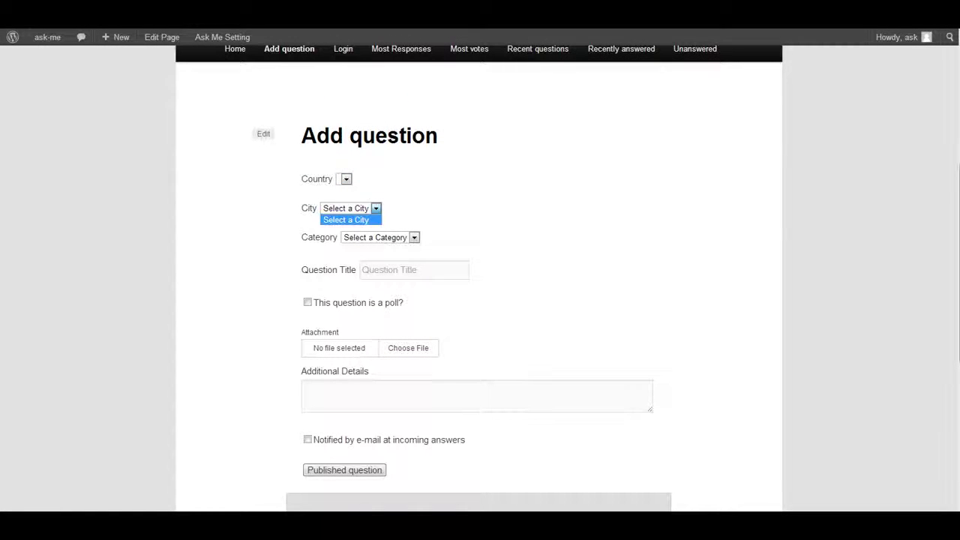
left_click(414, 238)
left_click(415, 238)
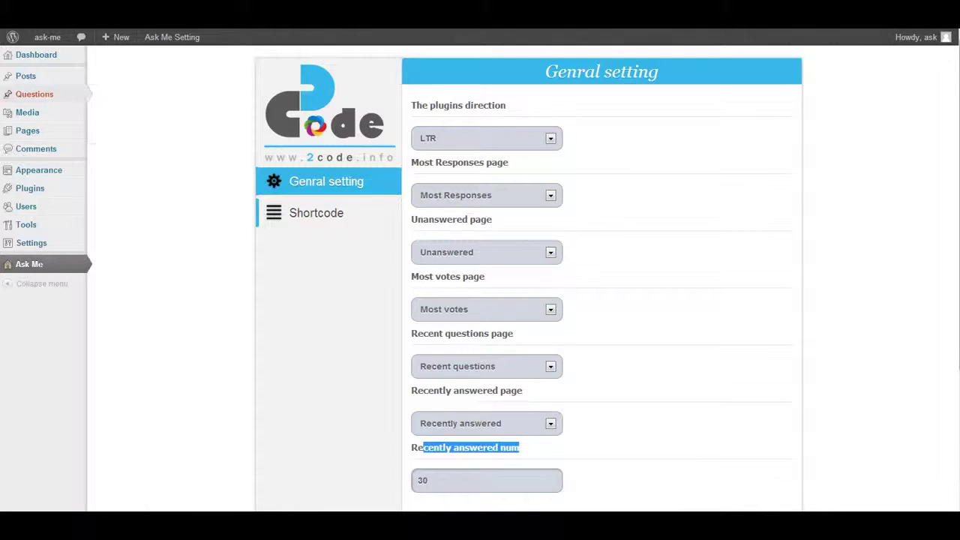
Add two question categories named "category 1" and "category 2" in the site administration
mouse_move(35, 93)
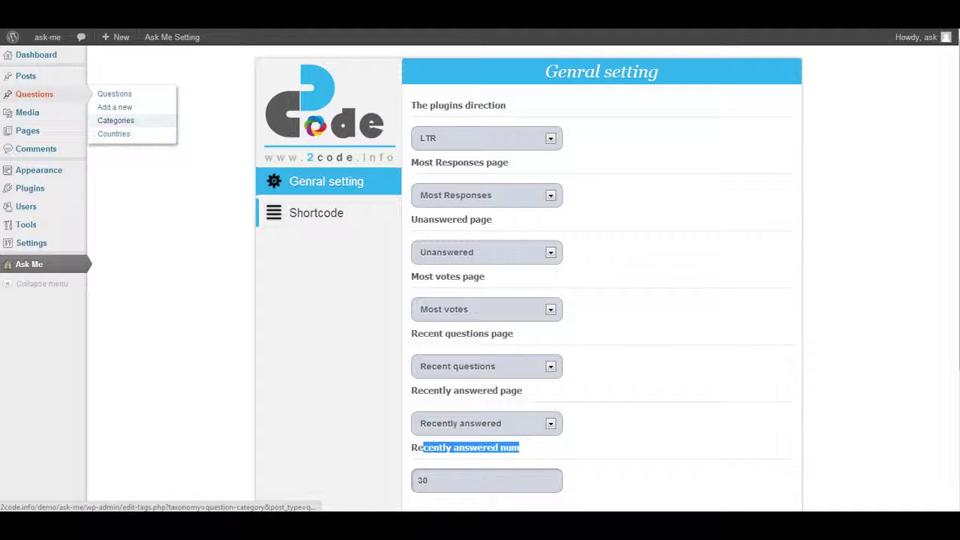
left_click(115, 120)
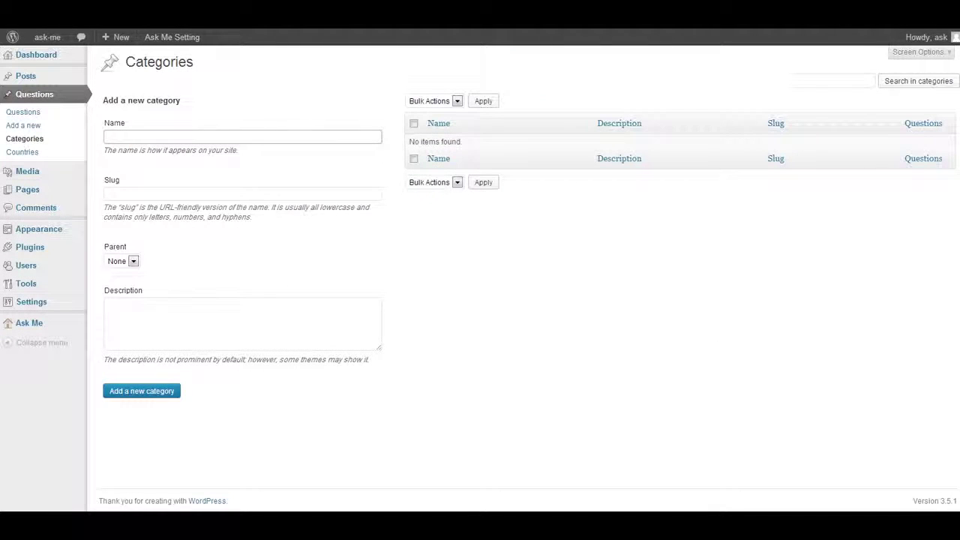
double_click(162, 101)
key("ctrl+c")
left_click(167, 137)
key("ctrl+v")
type("1")
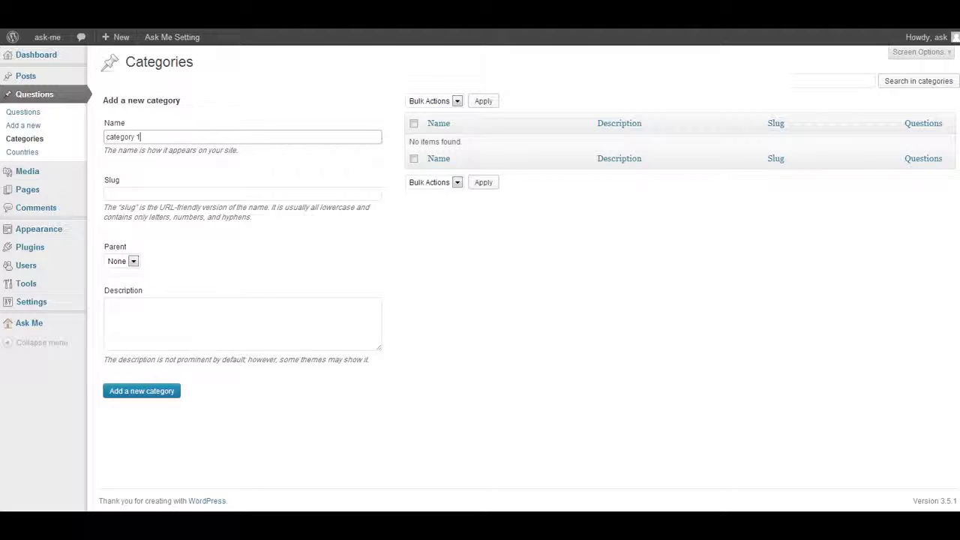
key("Return")
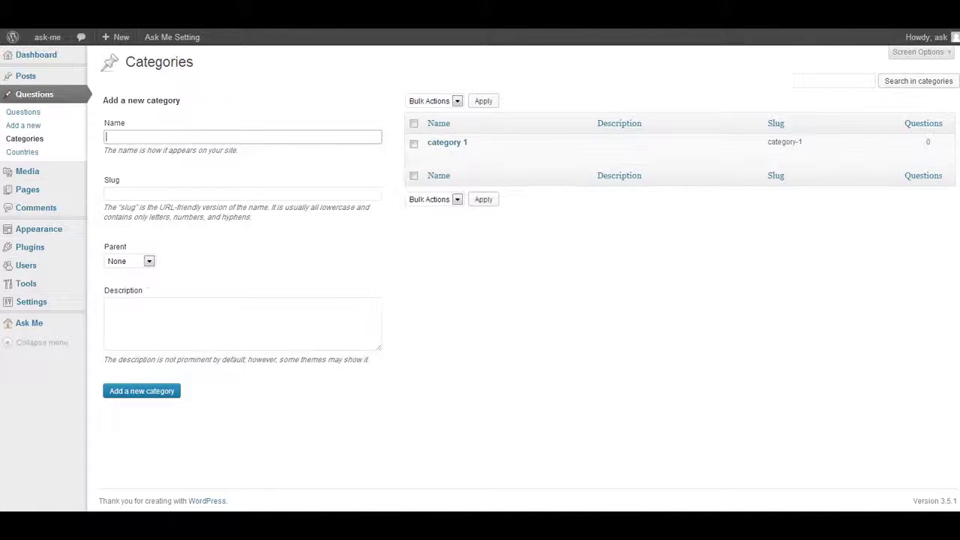
key("ctrl+v")
key("Return")
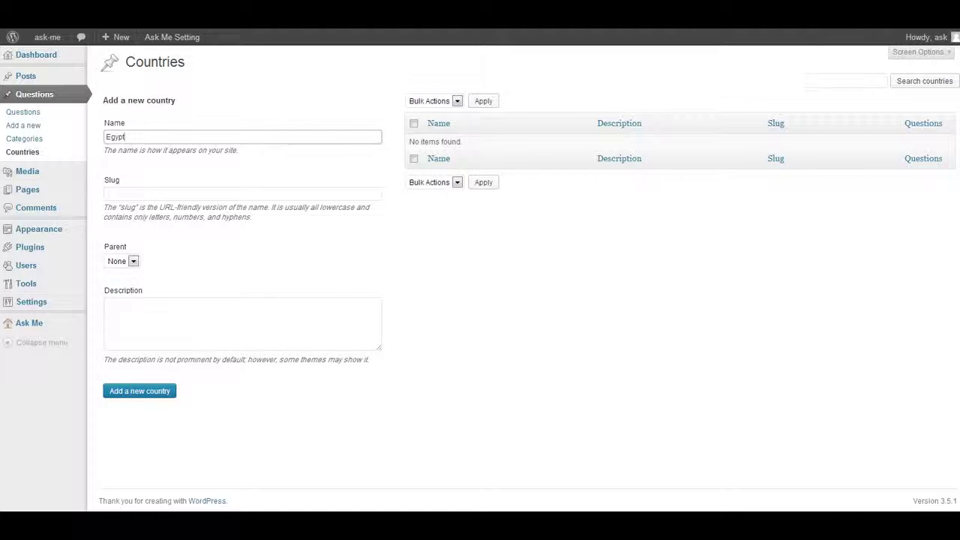
Add Egypt and USA as question countries without a parent
key("Return")
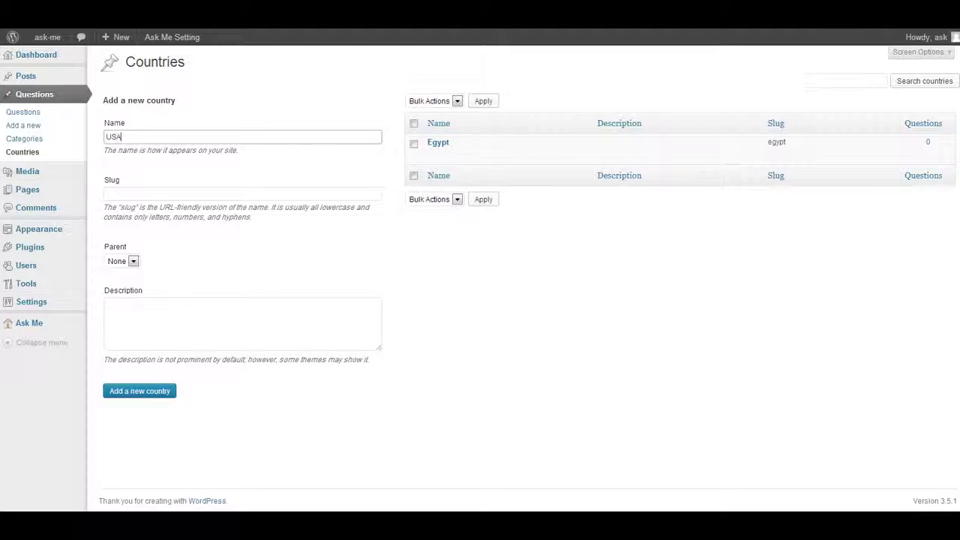
key("Return")
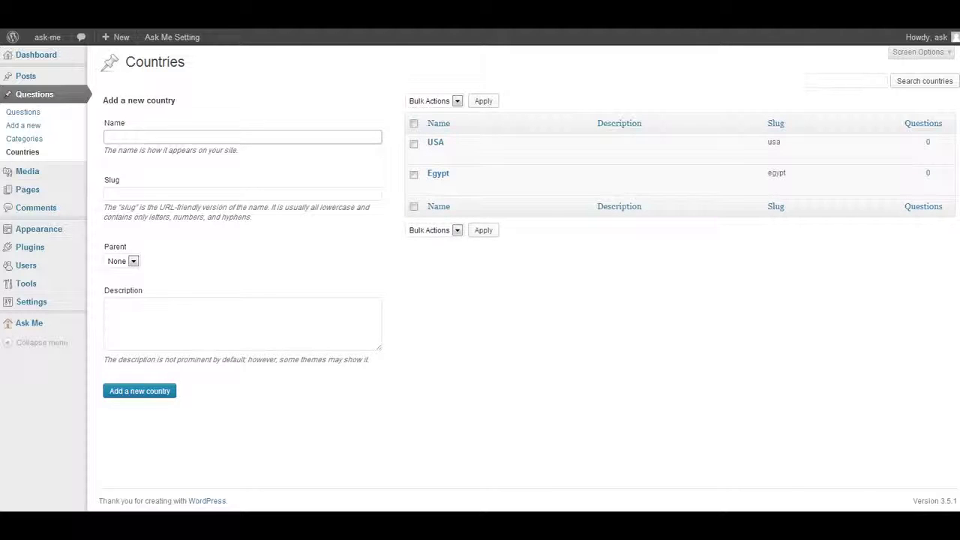
Add Cairo with Egypt as its parent and New york with USA as its parent to the question countries
left_click(132, 261)
left_click(117, 292)
left_click(165, 137)
key("Return")
left_click(122, 261)
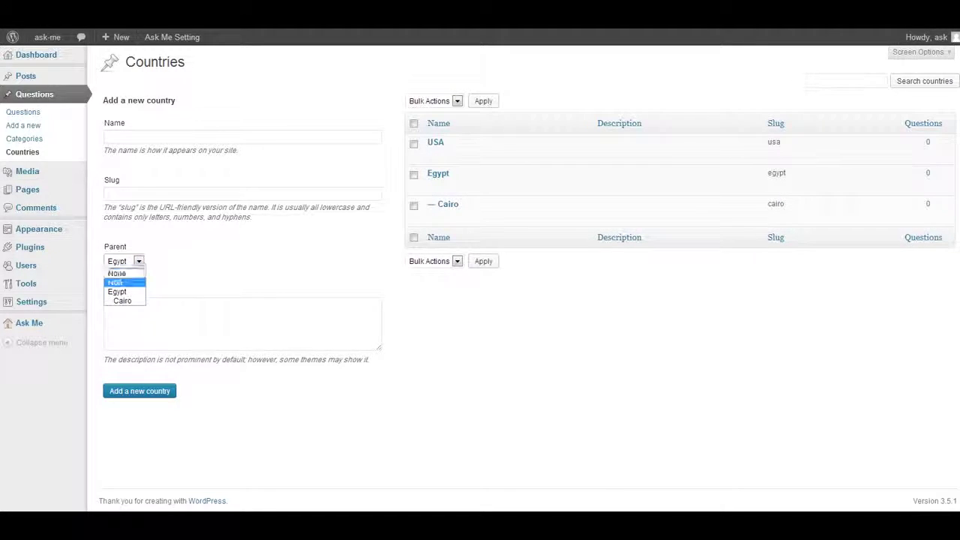
left_click(115, 283)
left_click(143, 137)
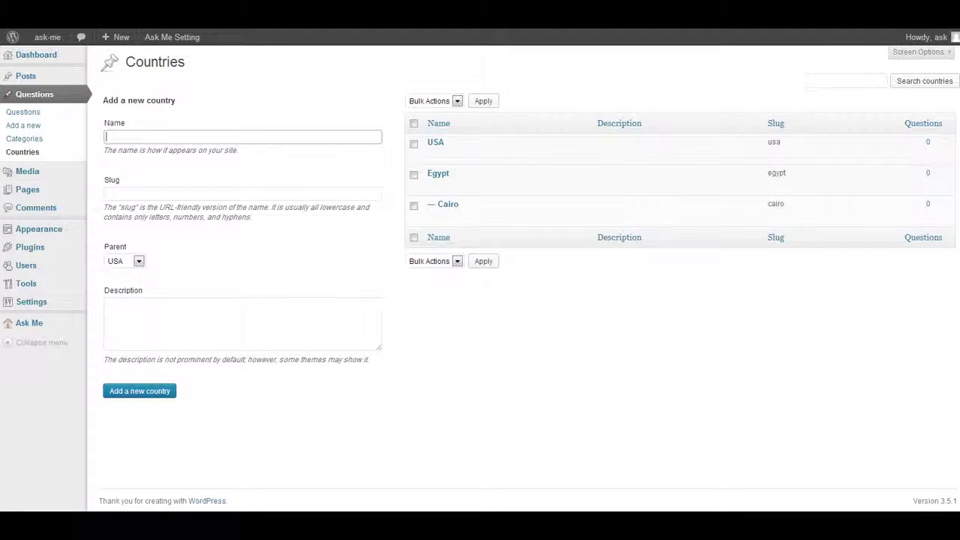
type("New york")
key("Return")
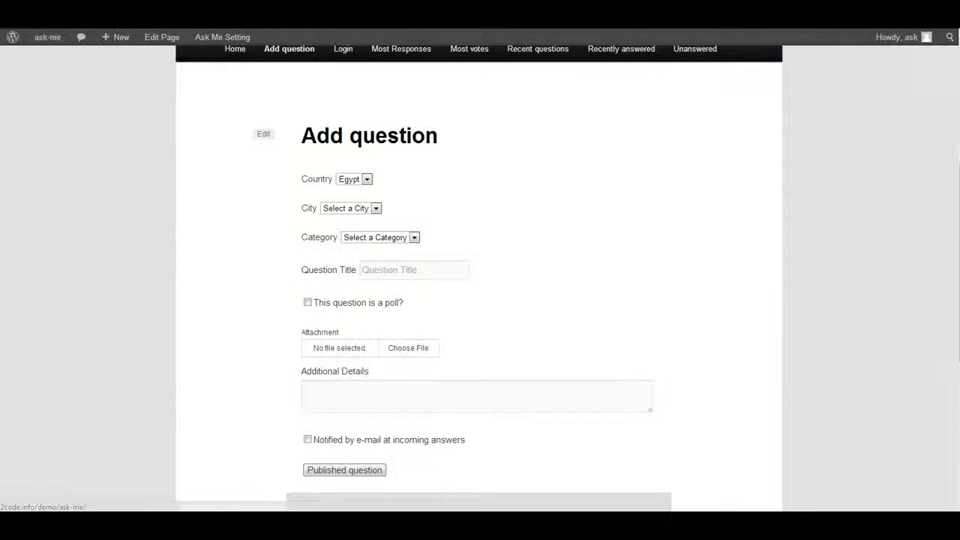
Set the country to USA and the city to New york in the site's Add question form
left_click(366, 179)
left_click(346, 199)
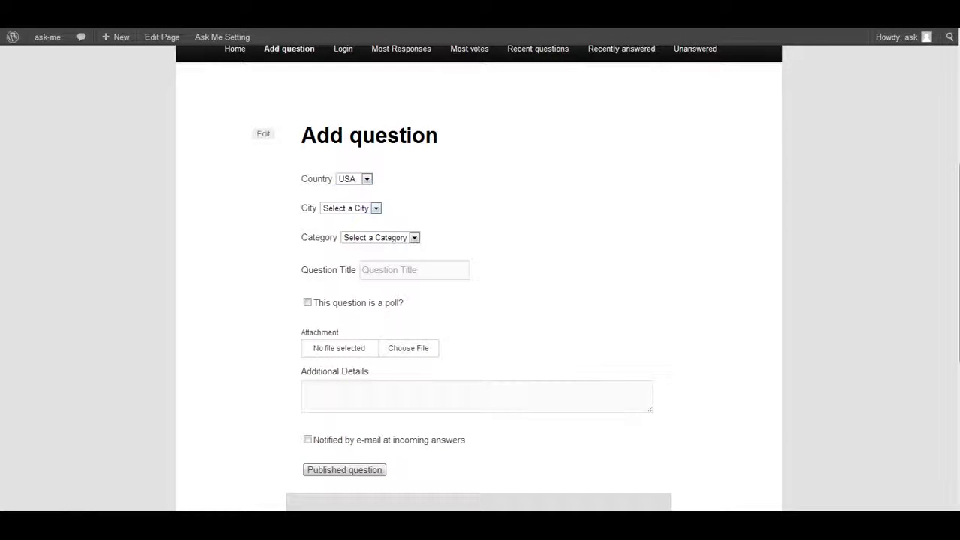
left_click(376, 209)
left_click(342, 230)
Set the question's country to Egypt, city to Cairo and category to category 2, and try to publish it without a title
left_click(367, 179)
left_click(349, 191)
left_click(350, 208)
left_click(334, 228)
left_click(379, 237)
left_click(360, 270)
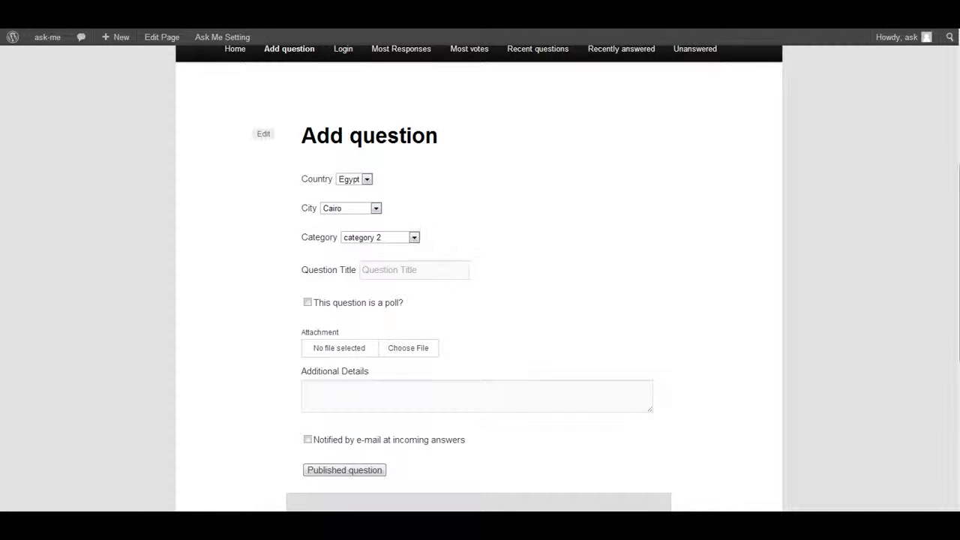
left_click(345, 469)
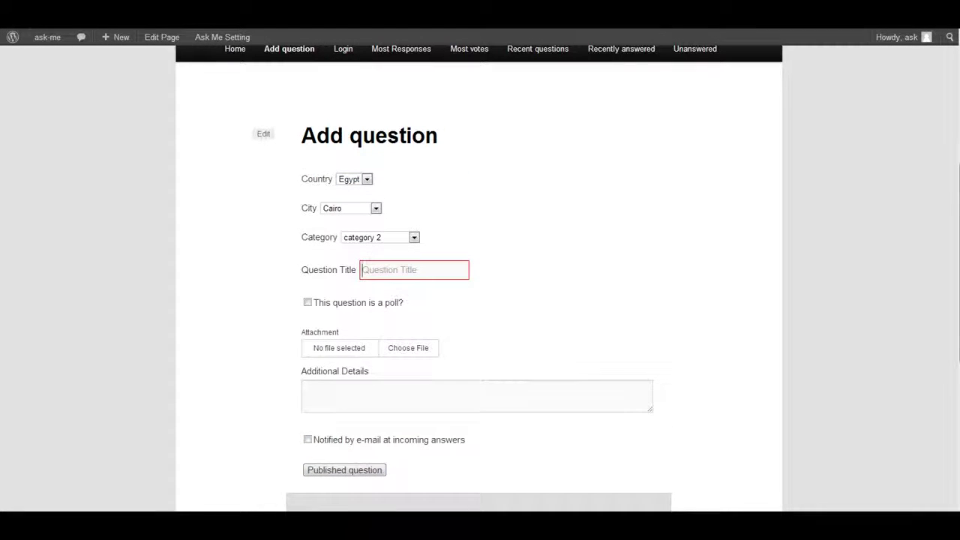
Enter "This is the try question !" as both the question title and the additional details
type("T")
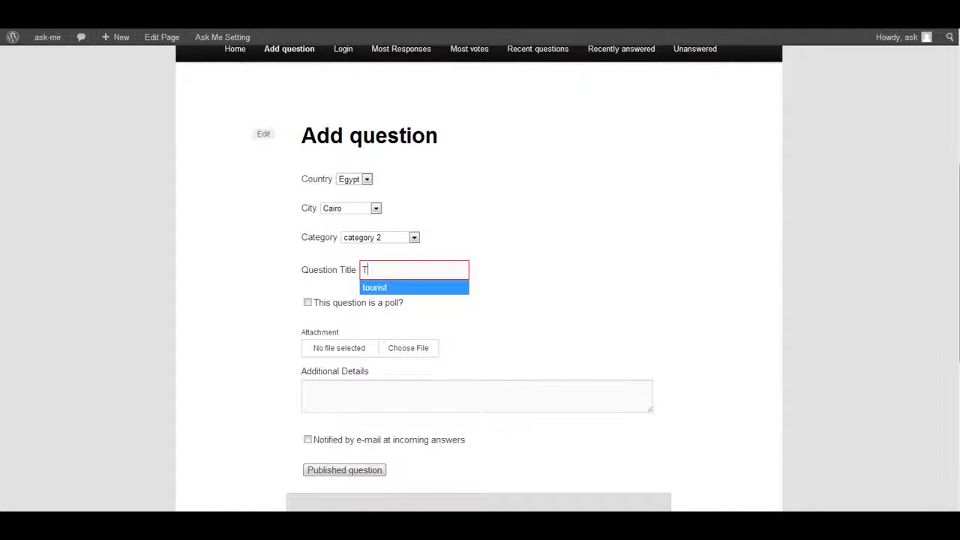
type("his is the ty")
key("BackSpace")
key("BackSpace")
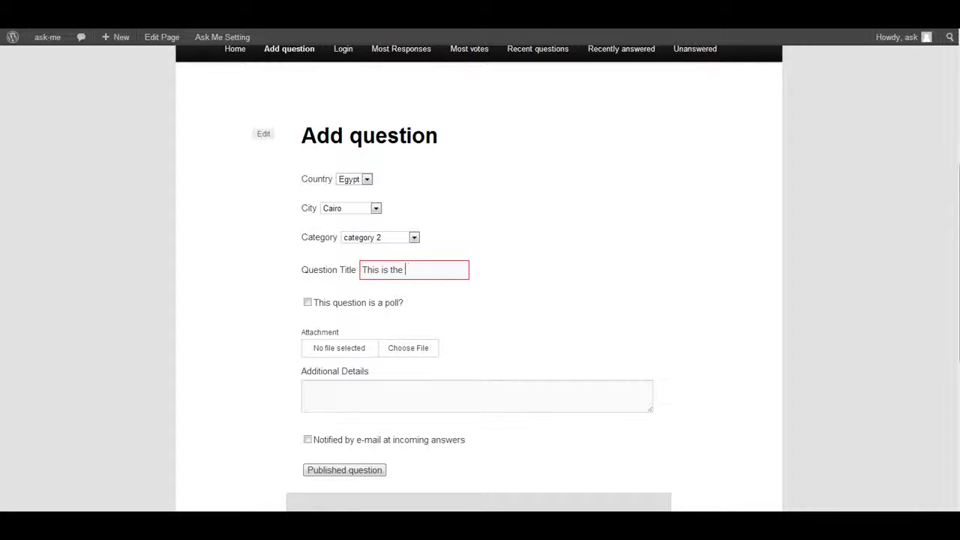
type("try question !")
key("ctrl+a")
key("ctrl+c")
left_click(433, 394)
key("ctrl+v")
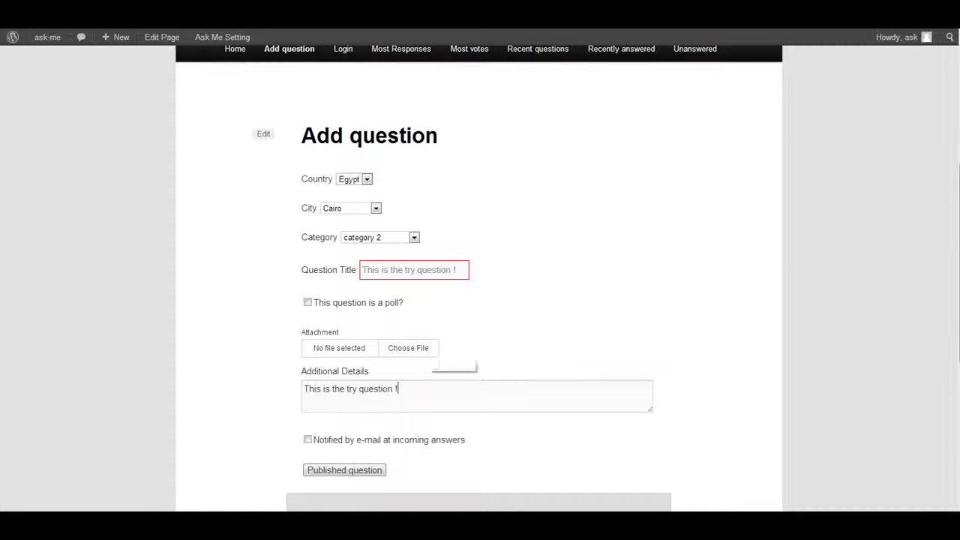
Enable e-mail notification for incoming answers and publish the question
double_click(321, 332)
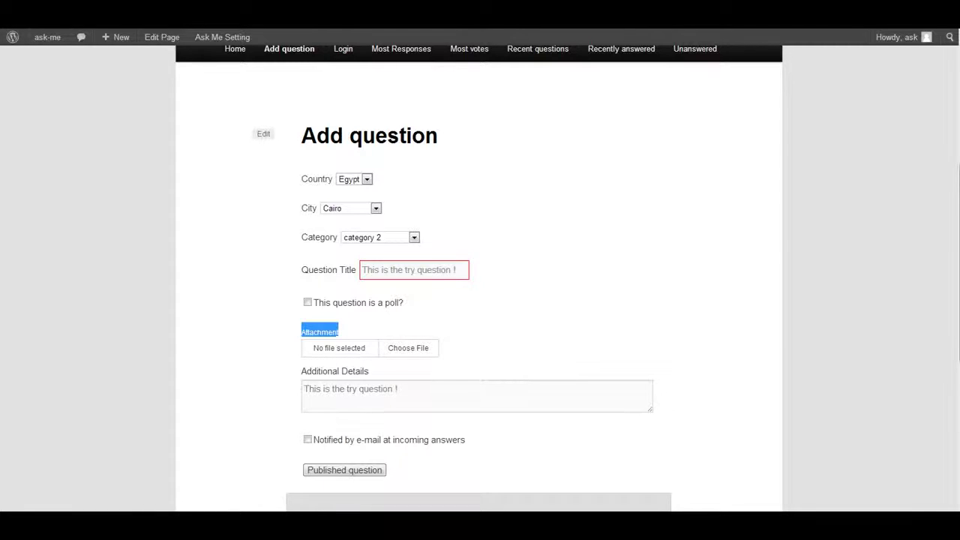
scroll(480, 300, "down", 1)
left_click_drag(465, 399, 318, 398)
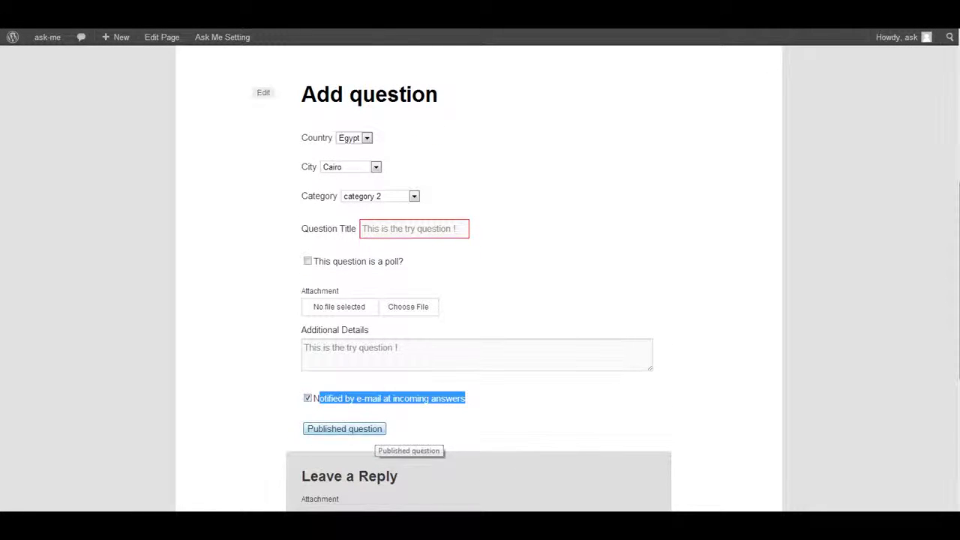
left_click(367, 433)
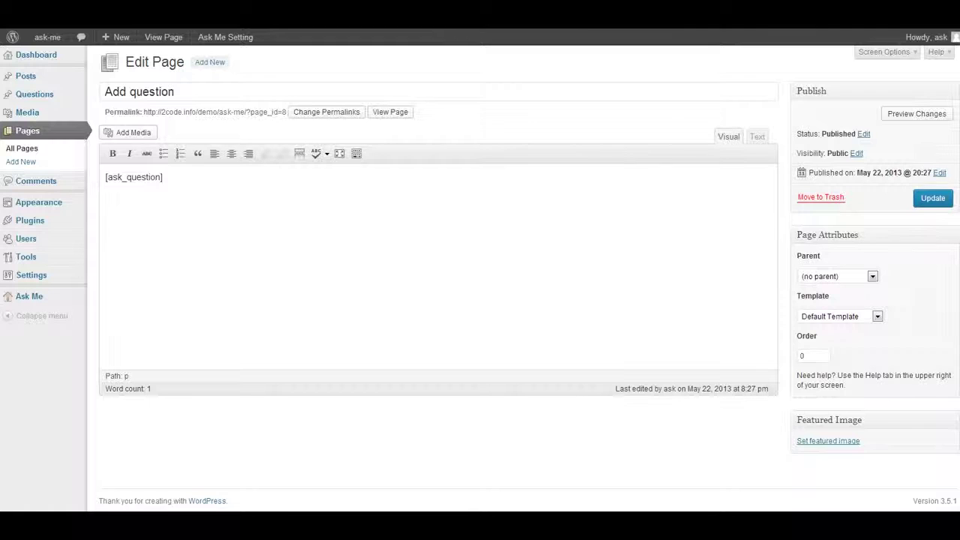
Show the Discussion options for the Add question page, disallow comments and trackbacks, and update the page
left_click(885, 52)
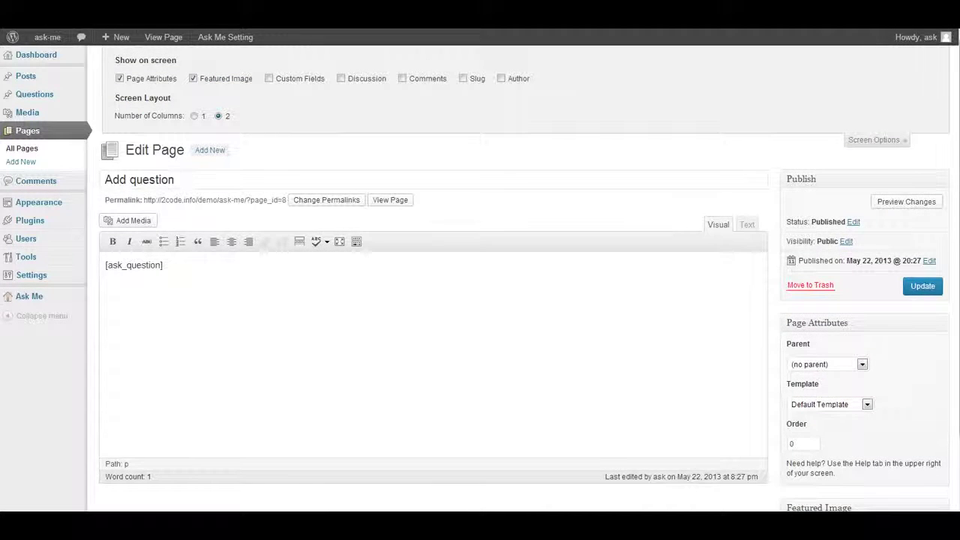
left_click(342, 78)
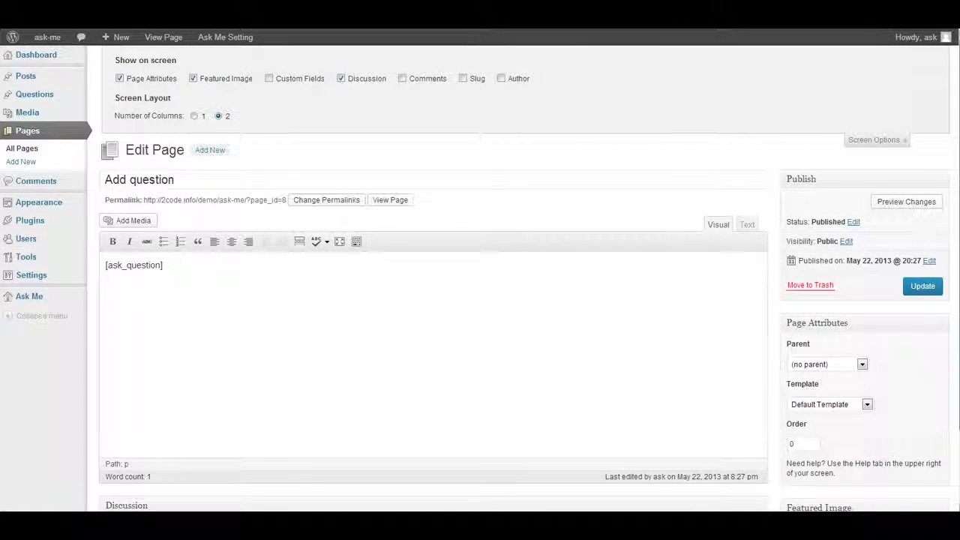
scroll(434, 301, "down", 3)
left_click(109, 449)
left_click(110, 439)
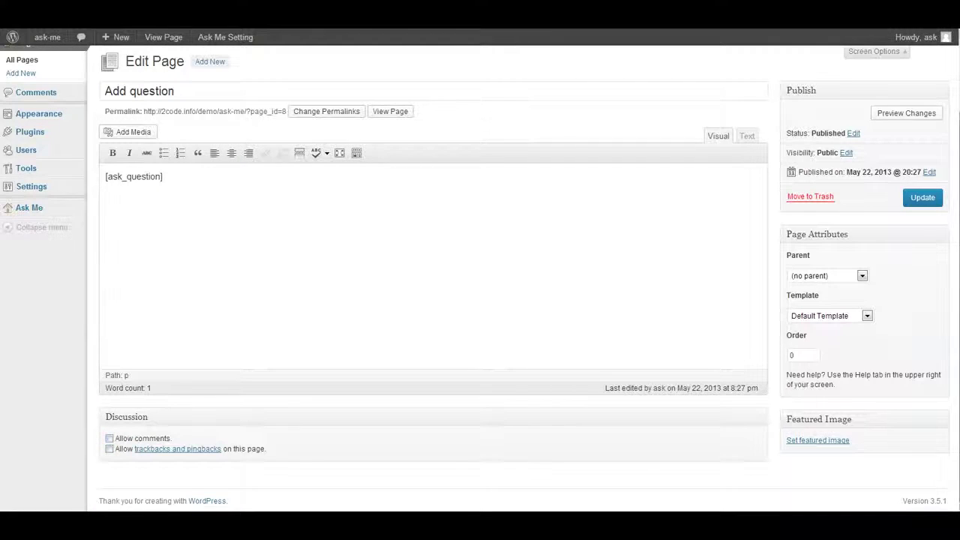
left_click(923, 198)
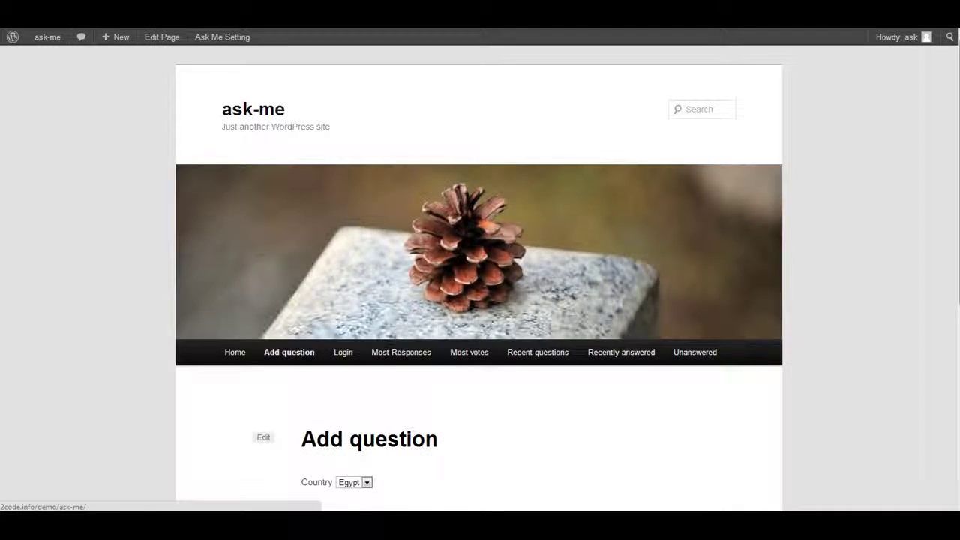
Vote up the published question "This is the try question !" on its own page
scroll(480, 278, "down", 5)
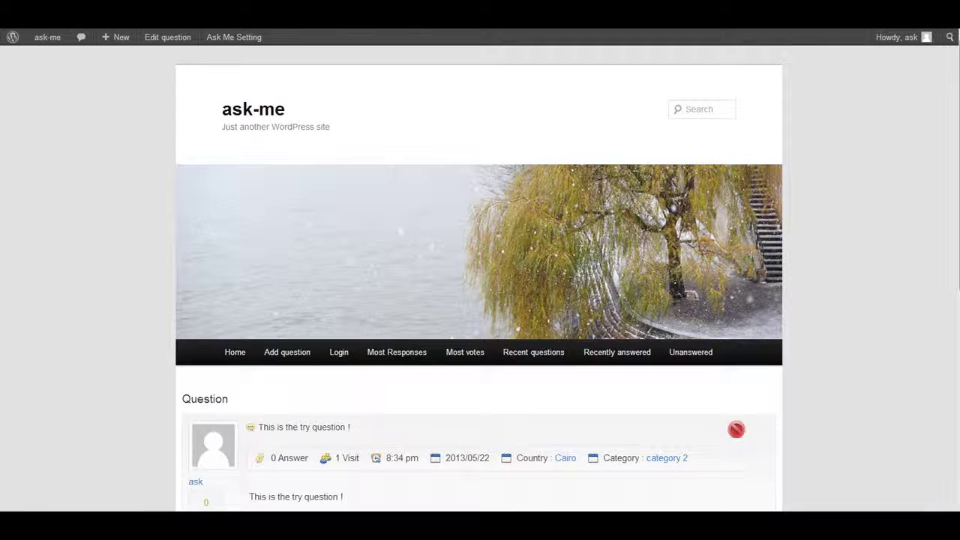
scroll(480, 300, "down", 4)
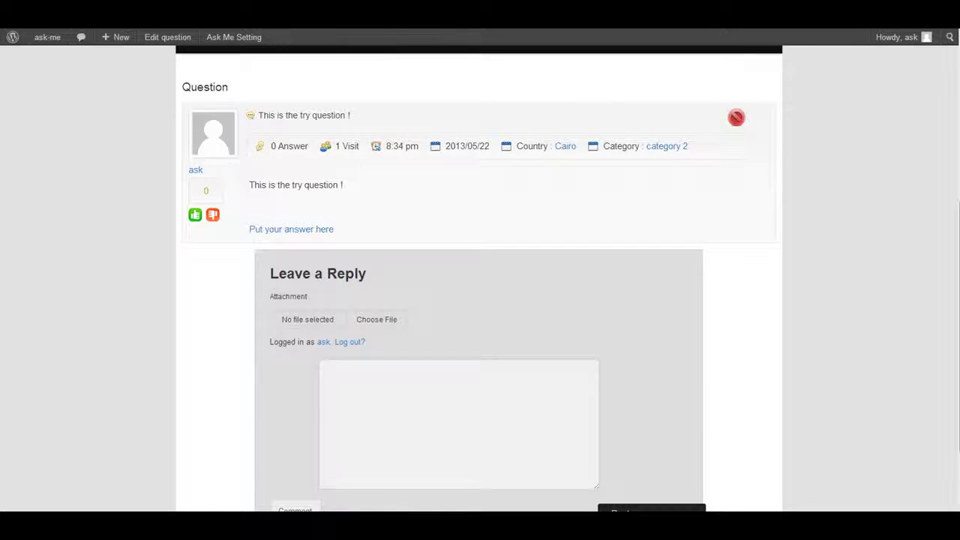
left_click(195, 215)
Check the question listings for category 2 and for Cairo, and return to the question's page
left_click(667, 147)
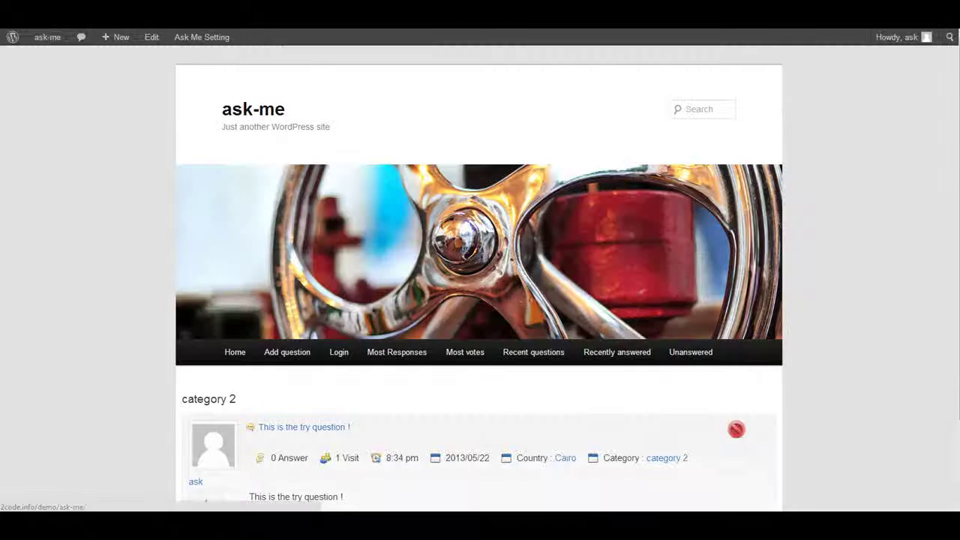
scroll(667, 146, "down", 2)
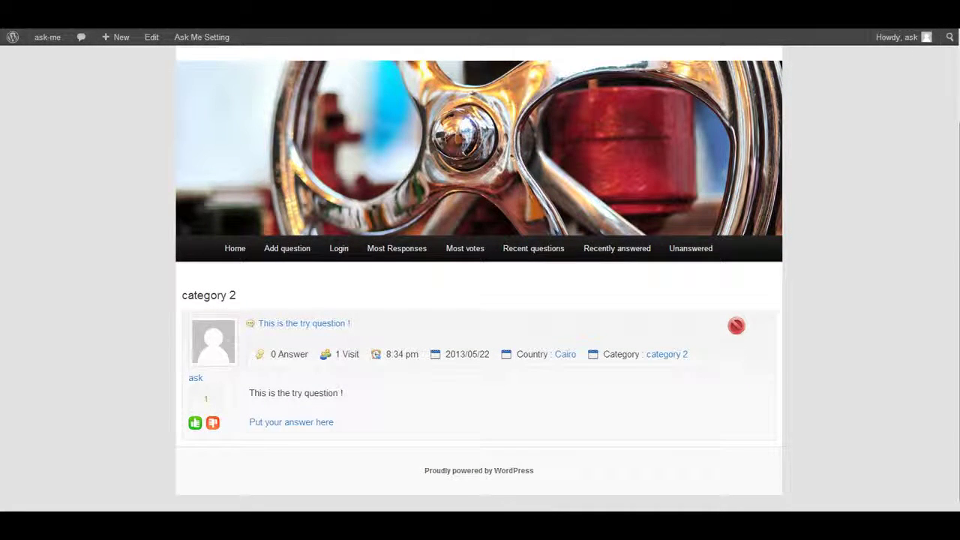
left_click(568, 354)
scroll(568, 354, "down", 2)
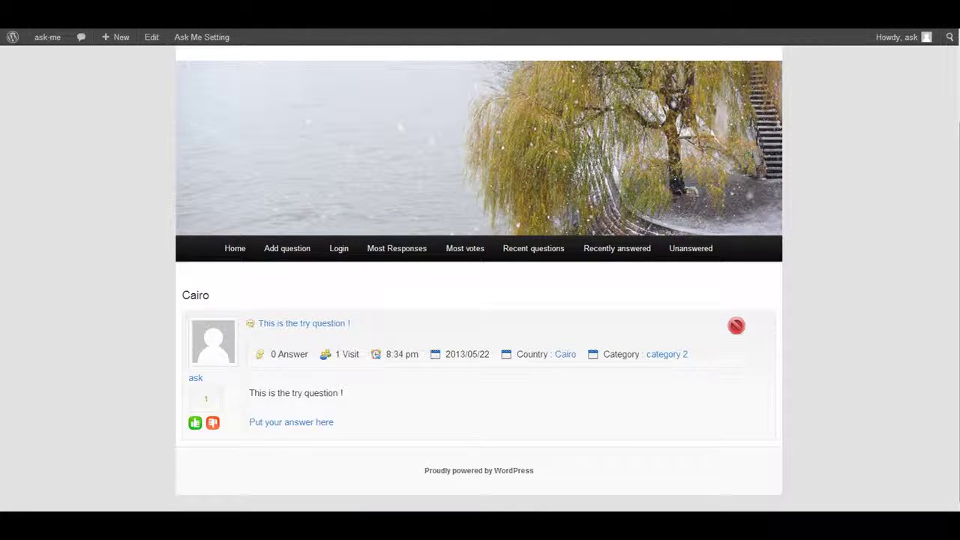
key("alt+Left")
key("alt+Left")
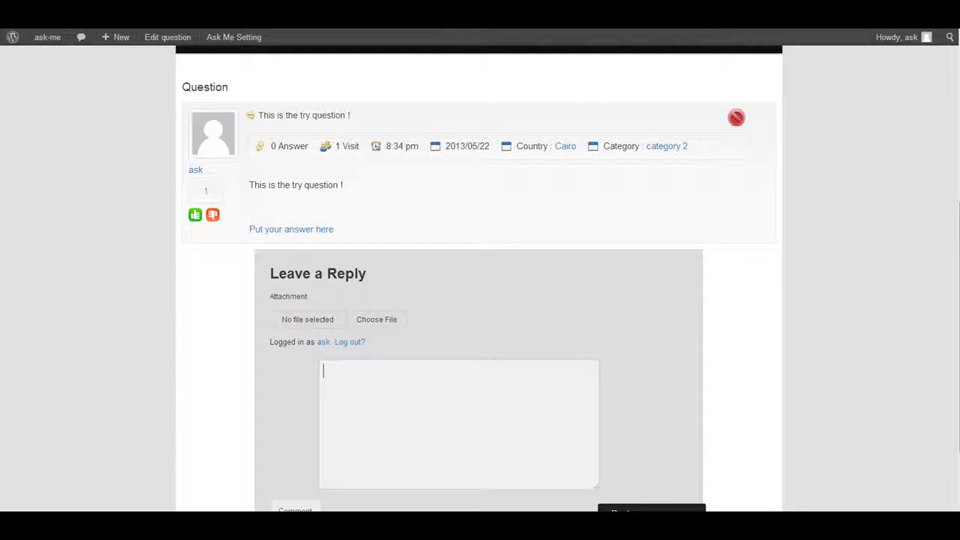
Post "Hi there" as an answer to the question and vote that answer up
type("here")
scroll(480, 300, "down", 2)
left_click(646, 419)
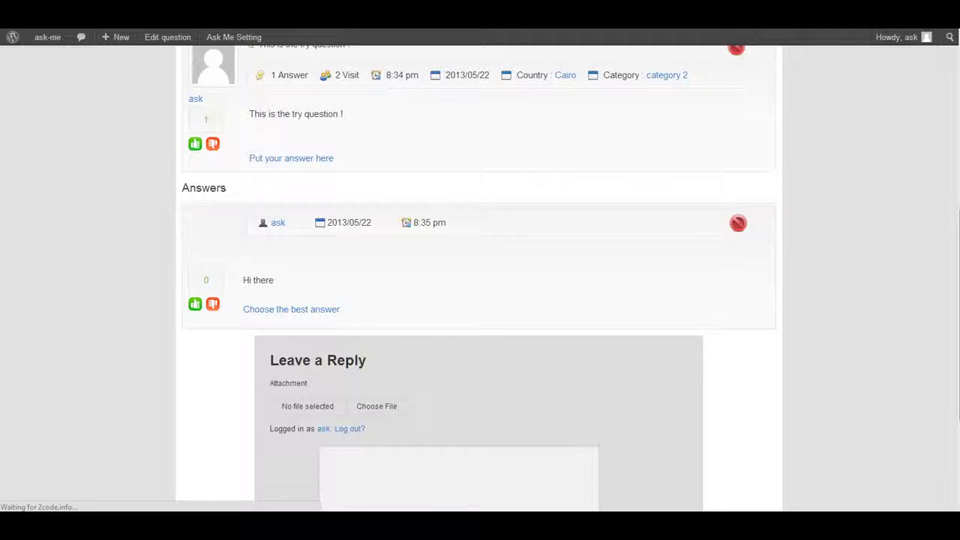
scroll(480, 278, "up", 5)
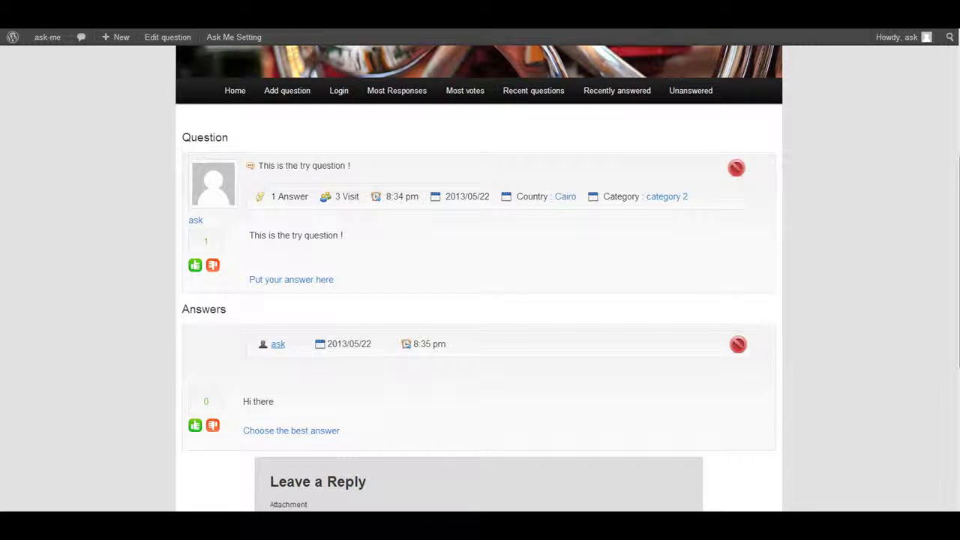
left_click(196, 426)
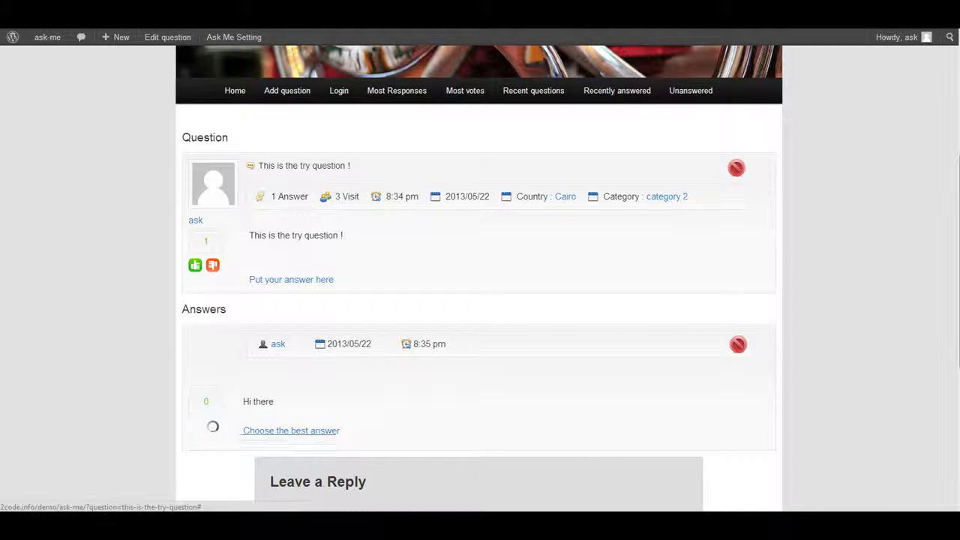
double_click(205, 398)
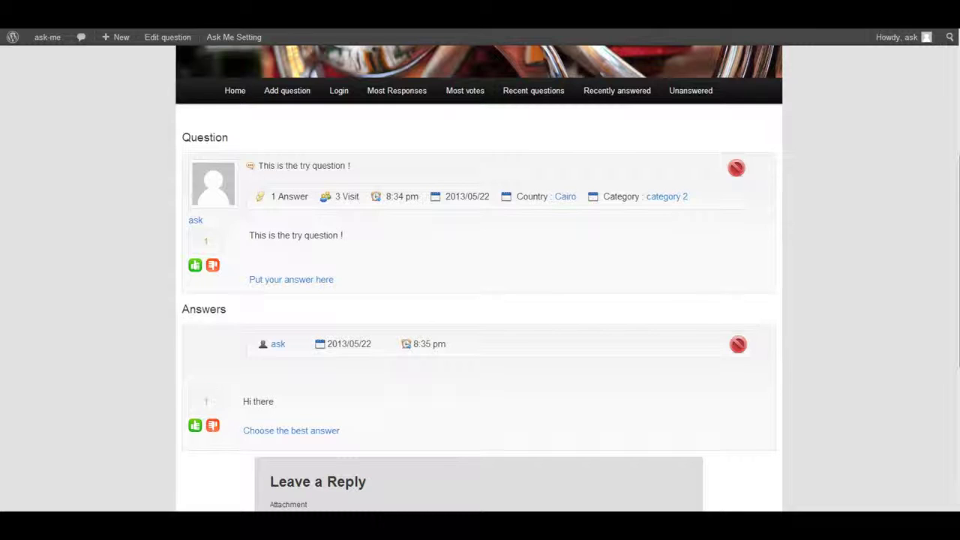
Mark the answer "Hi there" as the best answer and cancel that choice
left_click(291, 431)
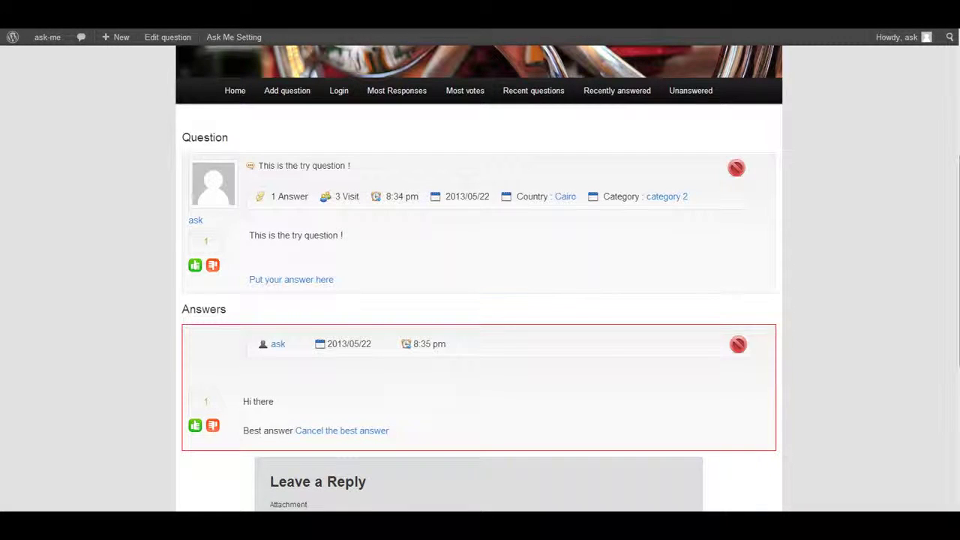
left_click(342, 431)
Post "Hi there 2" as a second answer to the question and vote it up
scroll(480, 300, "down", 4)
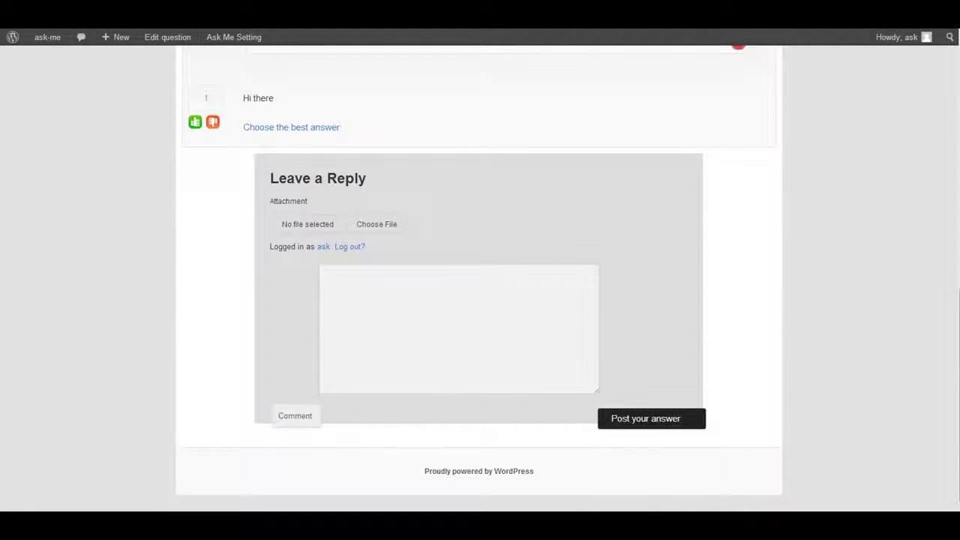
type("ere 2")
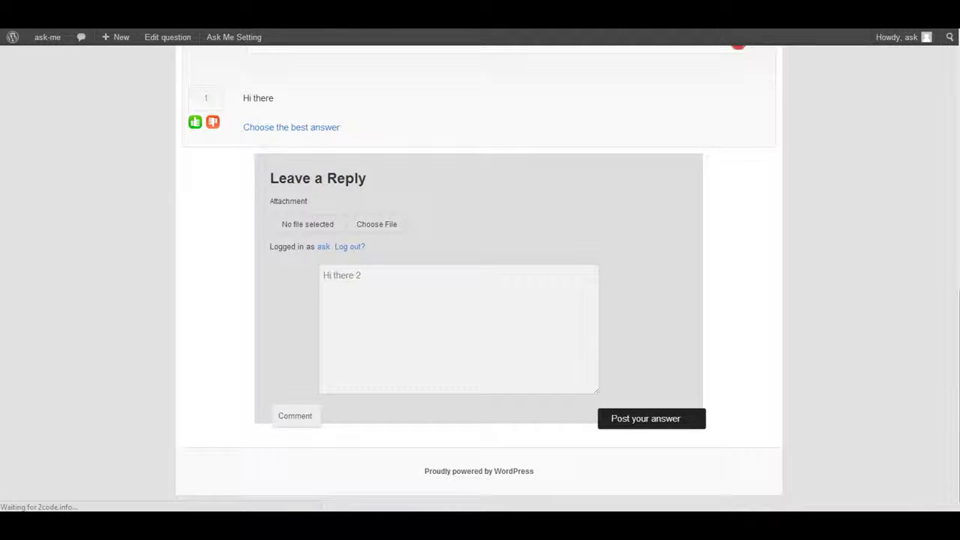
scroll(479, 278, "up", 5)
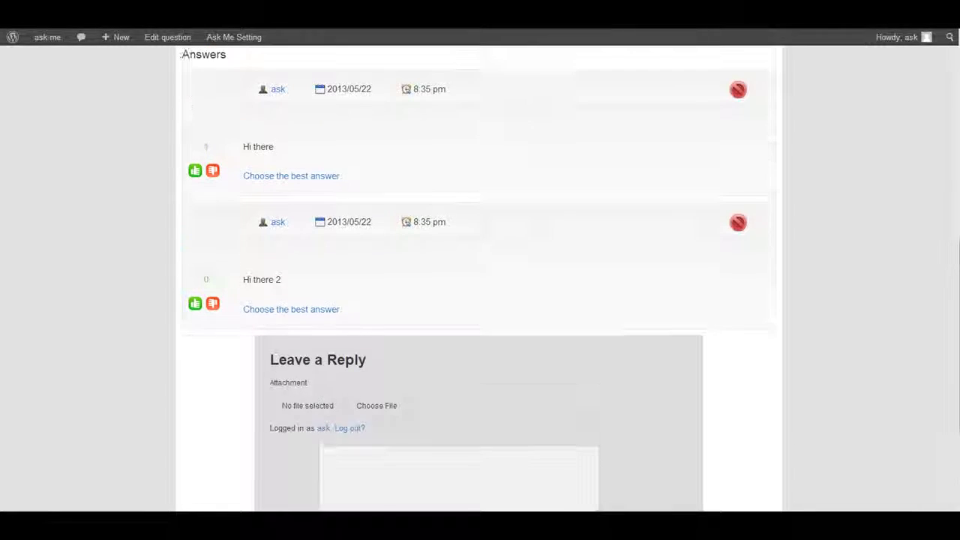
left_click(195, 424)
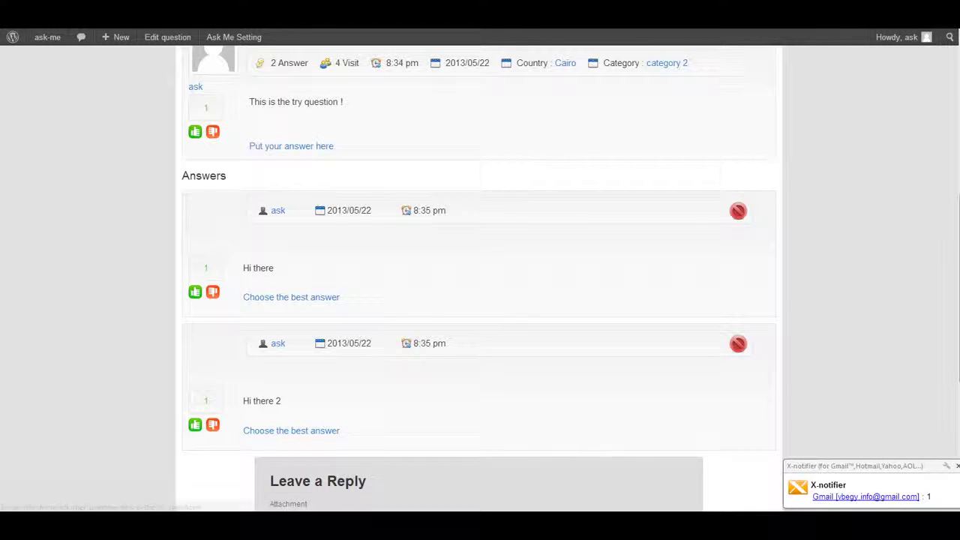
Mark "Hi there 2" as the best answer, cancel that choice and choose "Hi there" instead
left_click(300, 430)
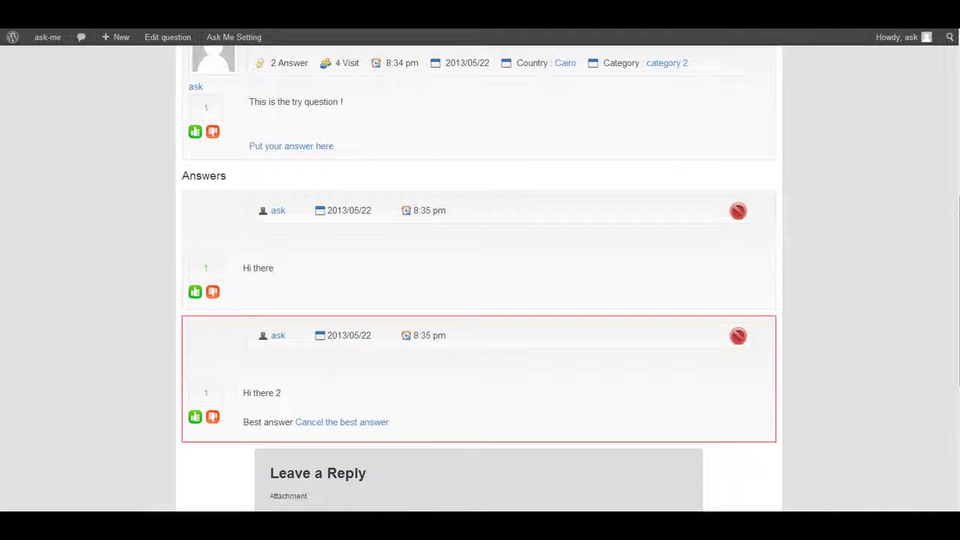
left_click(341, 422)
left_click(292, 298)
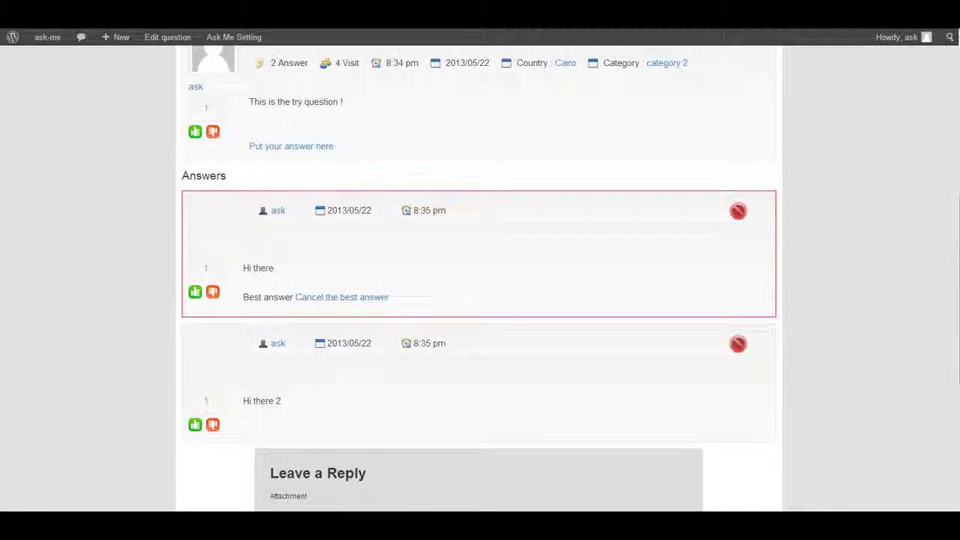
Report the "Hi there" answer and the question itself, confirming both reports
scroll(480, 278, "up", 2)
left_click(737, 156)
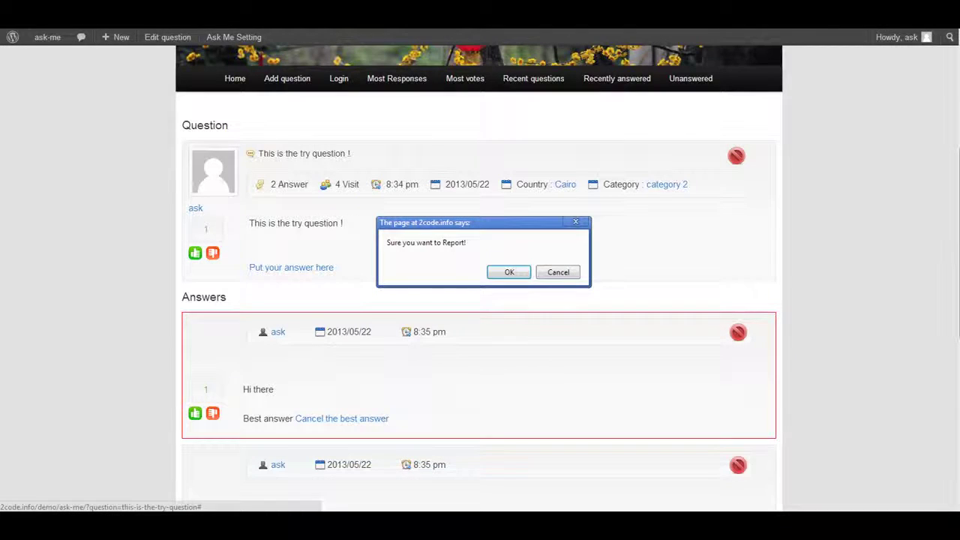
key("Return")
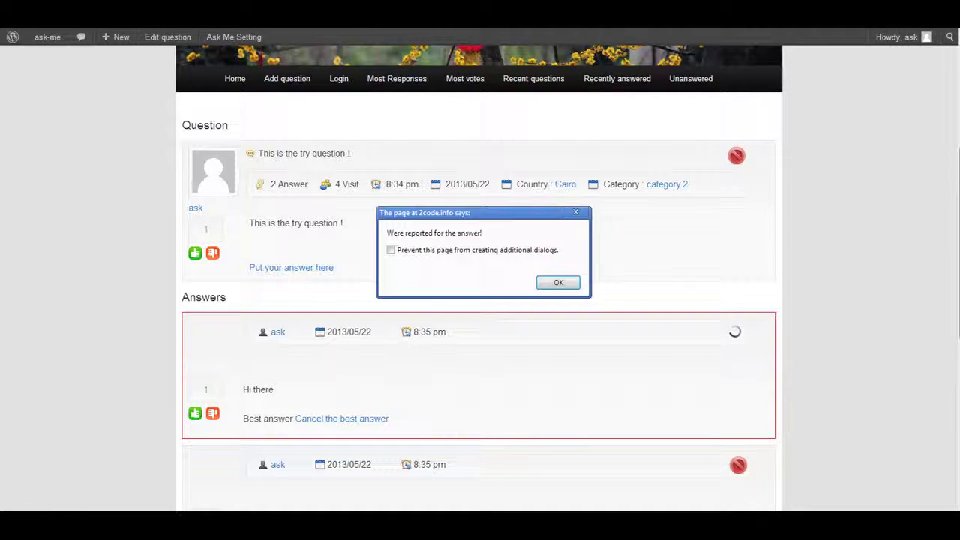
key("Return")
left_click(737, 156)
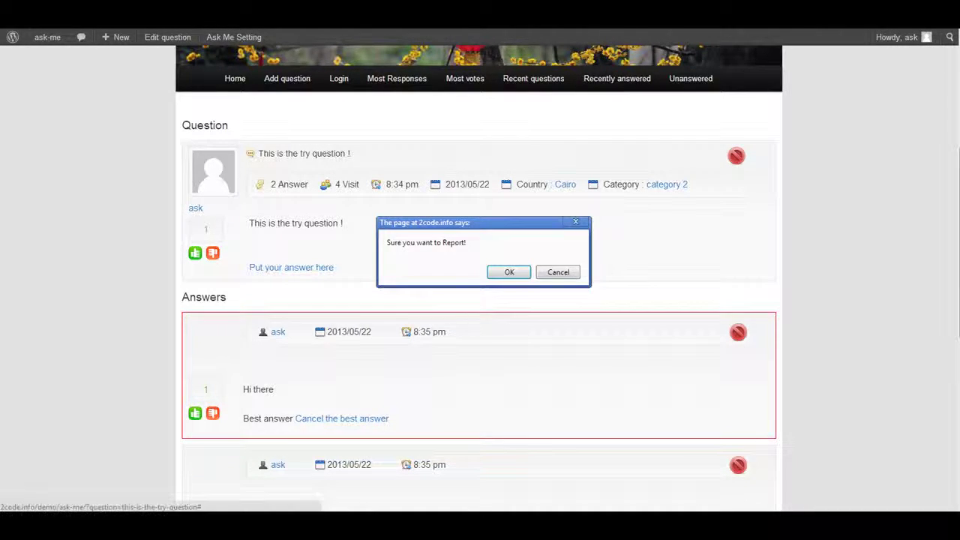
key("Return")
key("Return")
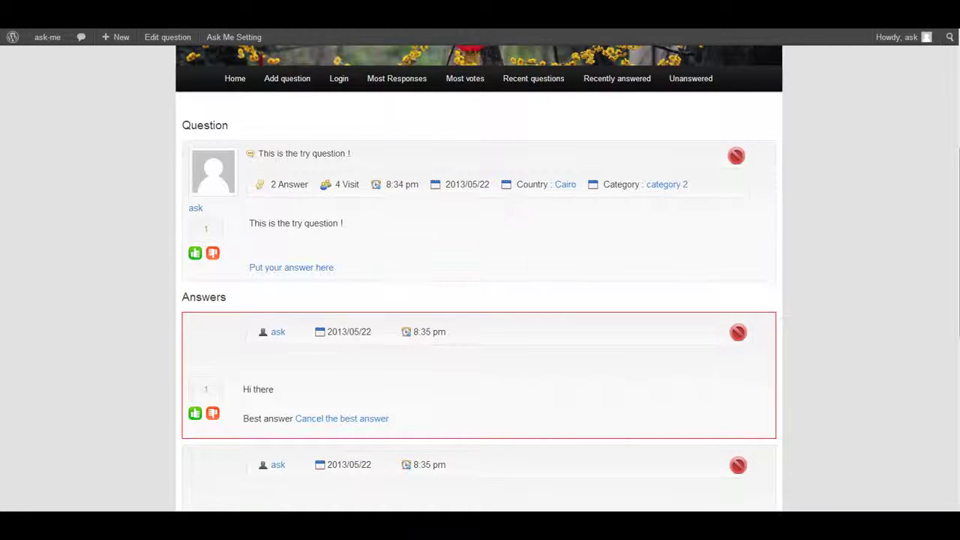
Check the Most Responses and Most votes pages, and try to vote up the listed question again
scroll(479, 278, "down", 6)
scroll(479, 278, "up", 8)
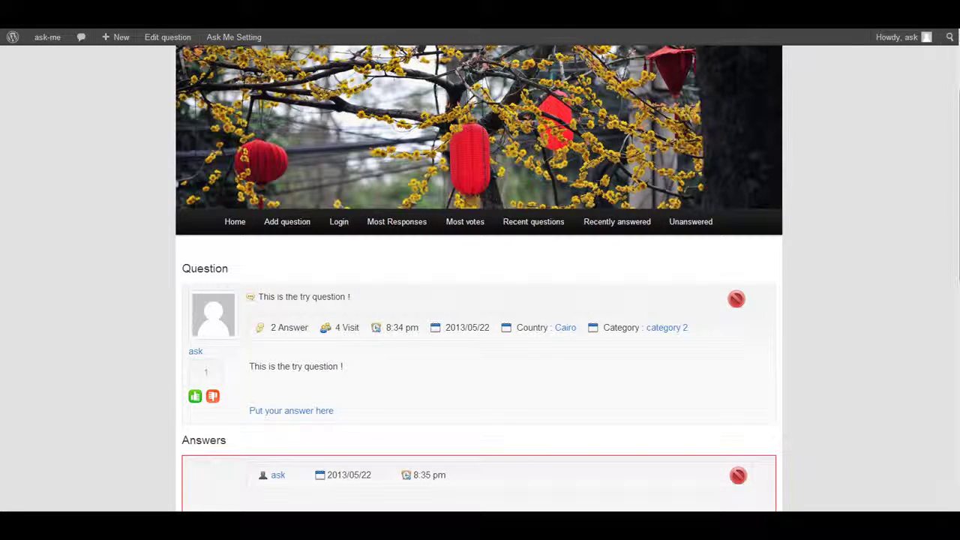
left_click(396, 222)
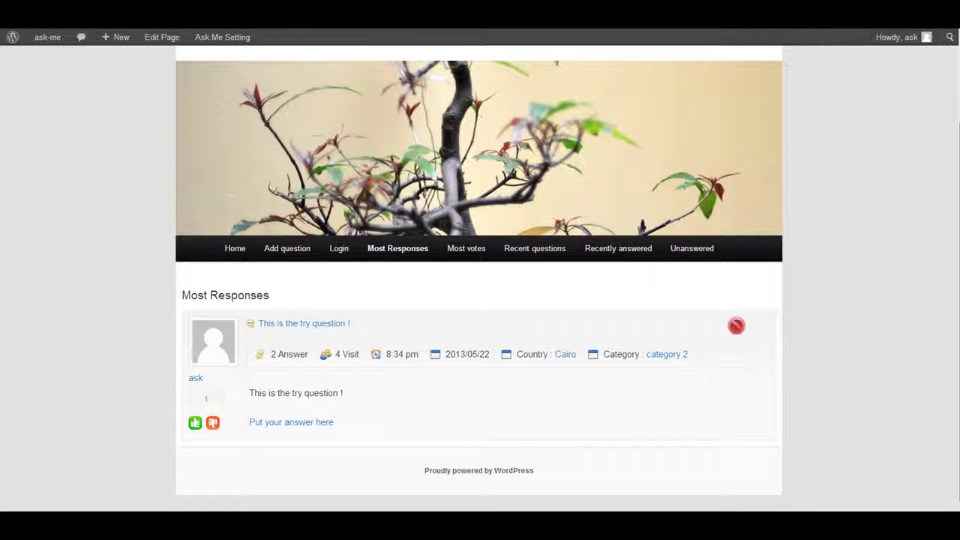
left_click(466, 248)
scroll(478, 301, "down", 1)
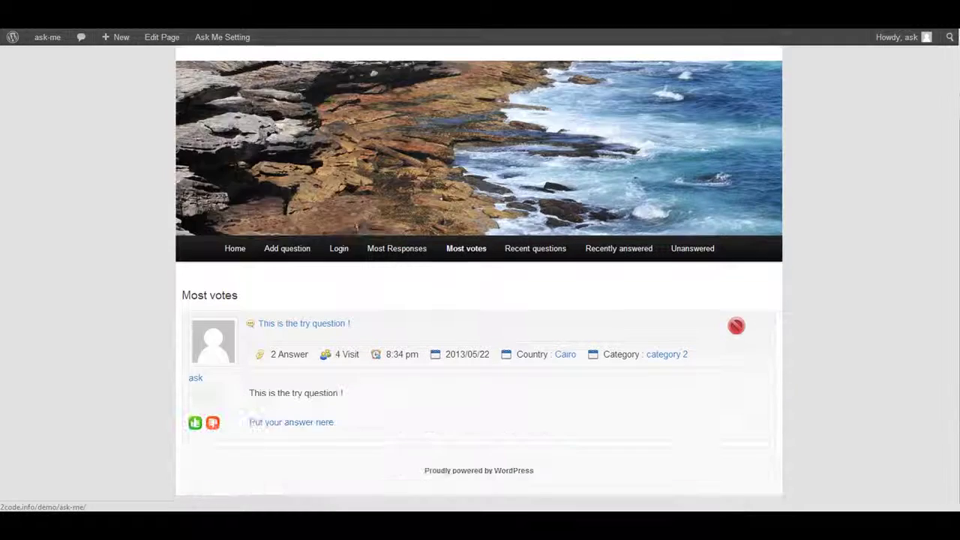
left_click(195, 422)
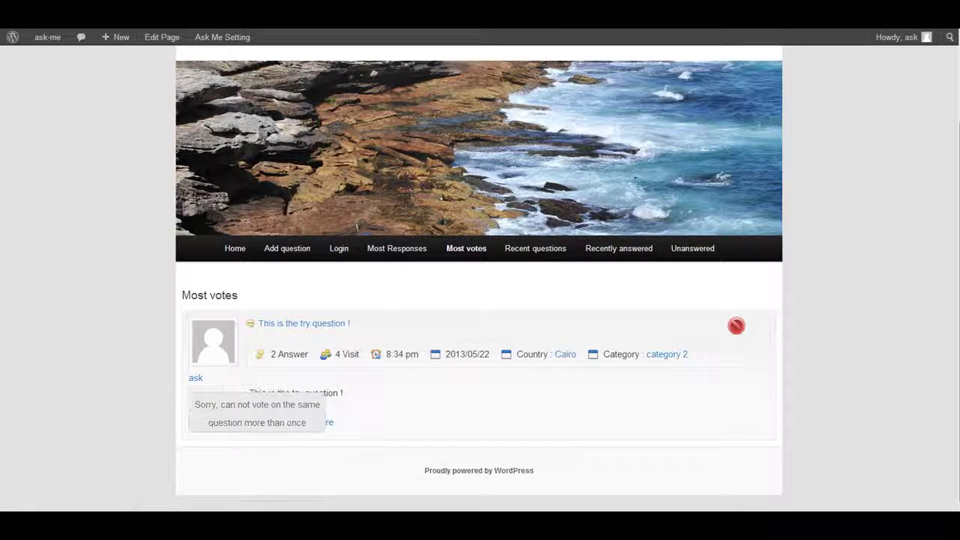
Check the Recent questions, Recently answered and Unanswered listing pages
left_click(536, 248)
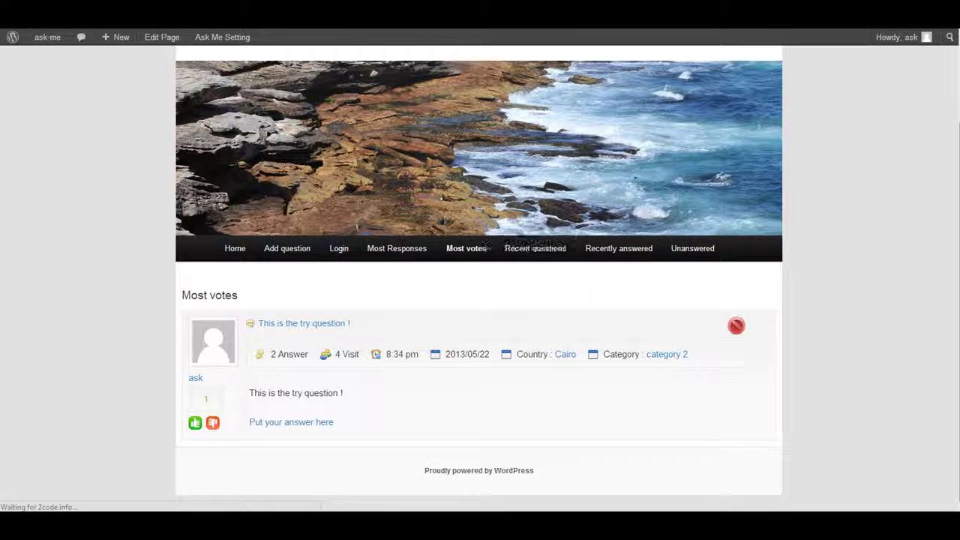
scroll(535, 255, "down", 2)
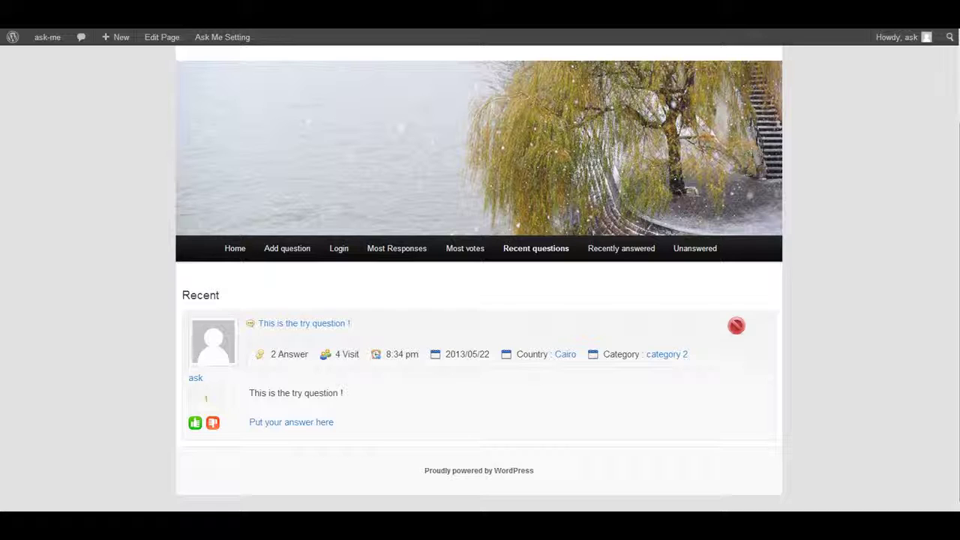
left_click(621, 249)
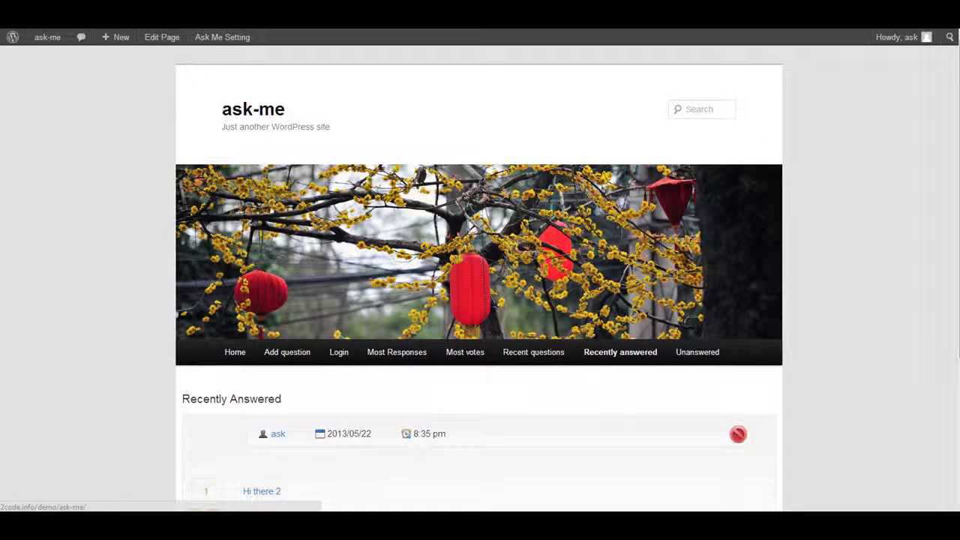
left_click(697, 352)
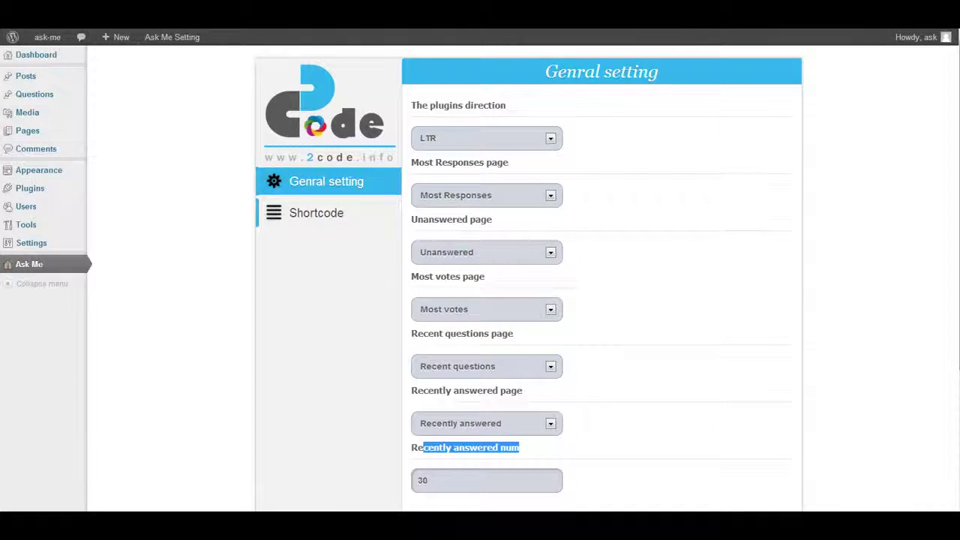
Start a new question in the admin area with "Question 2" as both its title and its body text
mouse_move(116, 37)
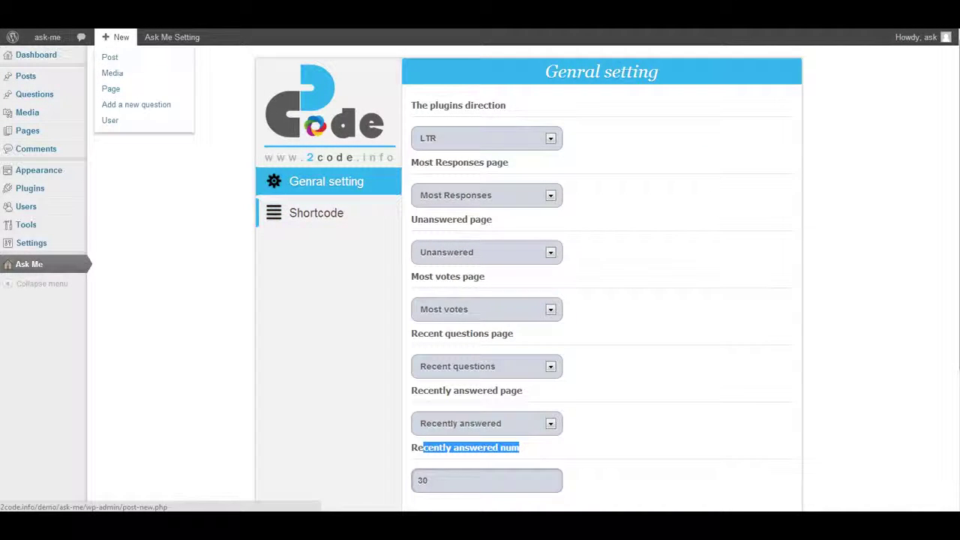
left_click(136, 105)
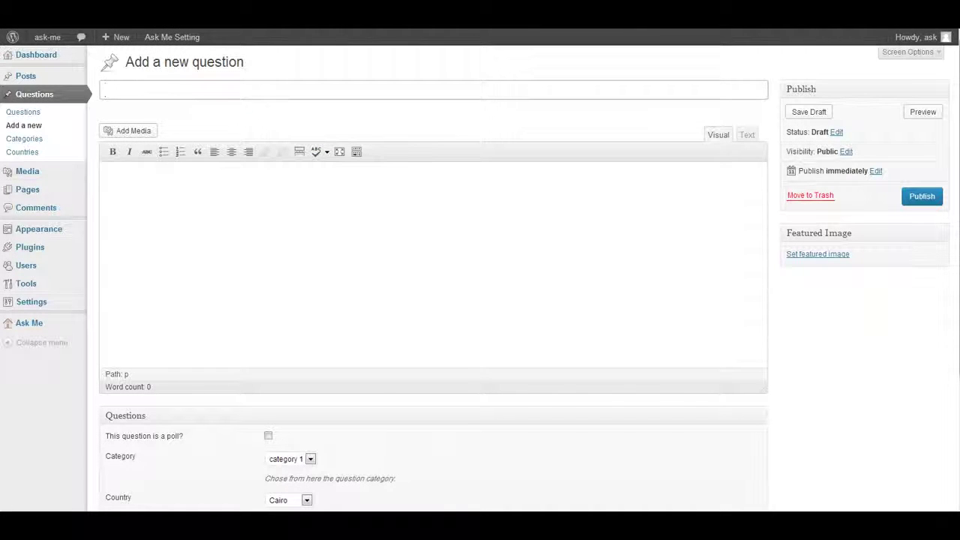
type("Question 2")
scroll(433, 277, "down", 3)
scroll(434, 278, "up", 3)
key("ctrl+a")
key("ctrl+c")
left_click(149, 176)
key("ctrl+v")
Make the question a poll with two vote options, "Poll 1" and "Poll 2"
scroll(433, 277, "down", 3)
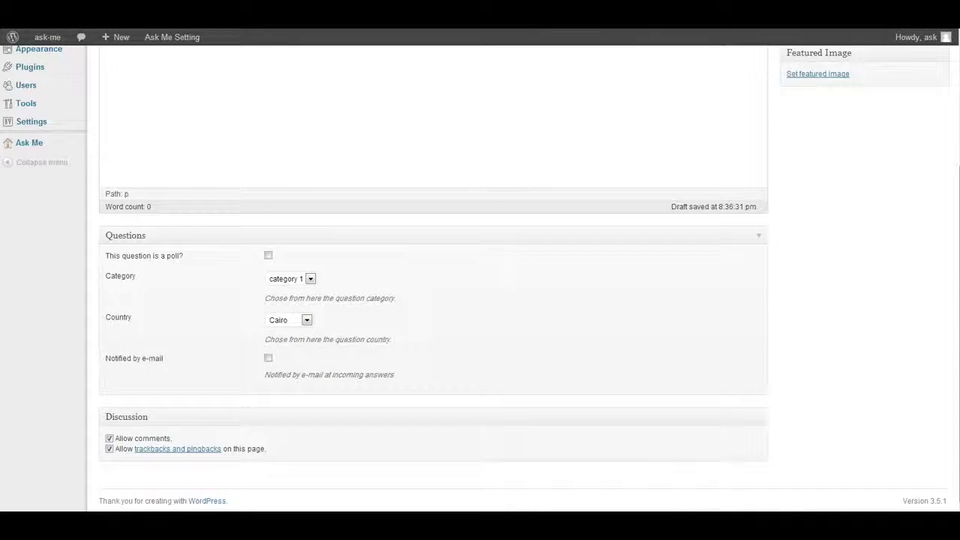
left_click(268, 256)
left_click(149, 269)
left_click(149, 269)
left_click(191, 323)
type("P")
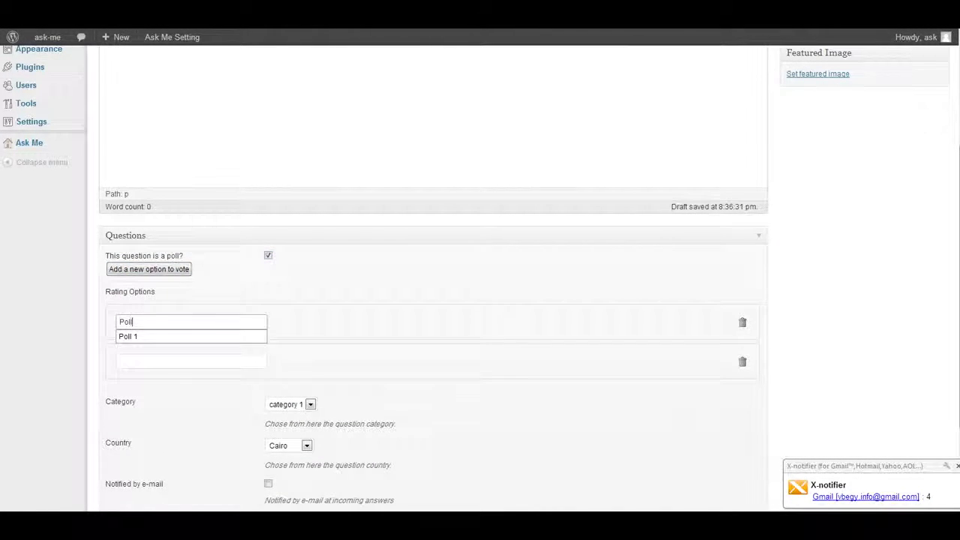
type("oll  1")
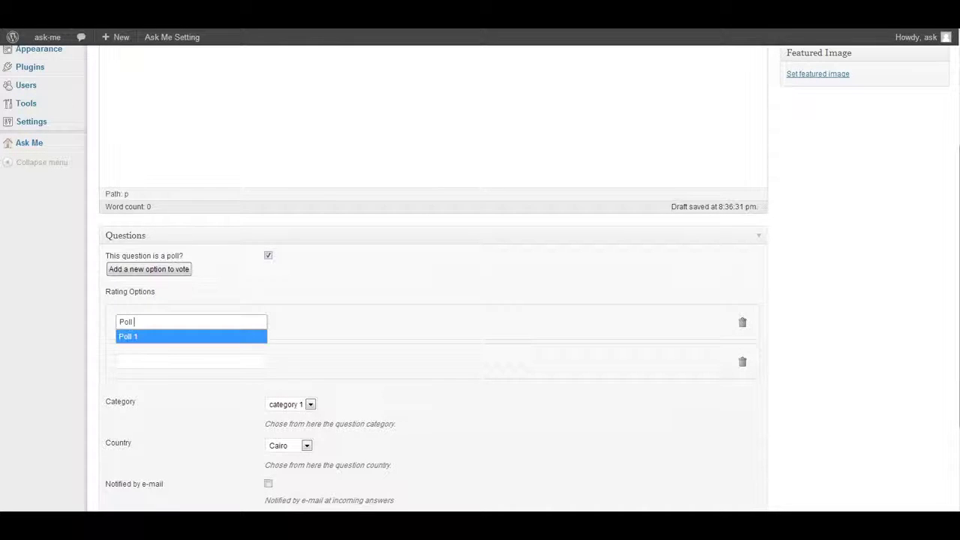
key("ctrl+a")
key("ctrl+c")
left_click(191, 361)
key("ctrl+v")
key("BackSpace")
type("2")
Publish the poll question with category 1 and country Cairo left selected
scroll(191, 376, "down", 3)
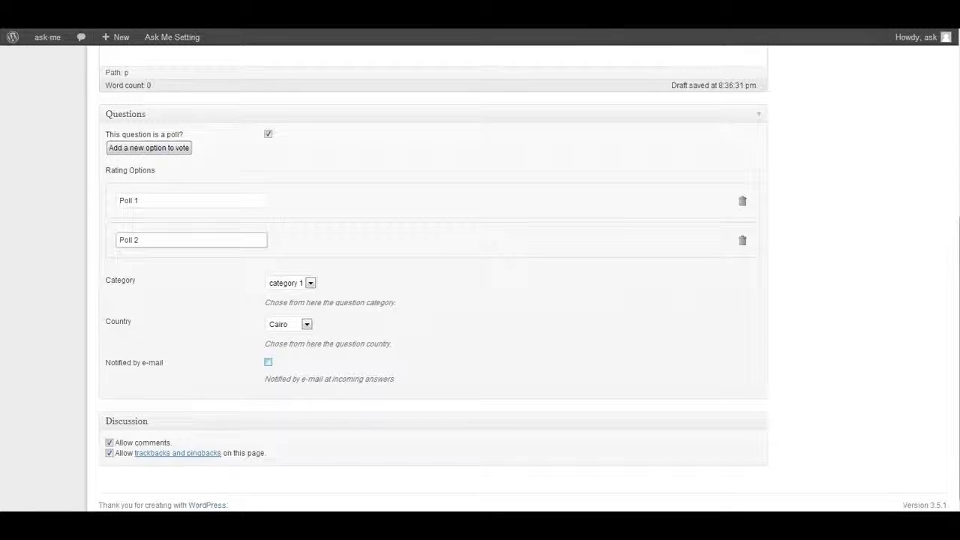
scroll(432, 285, "up", 5)
left_click(922, 197)
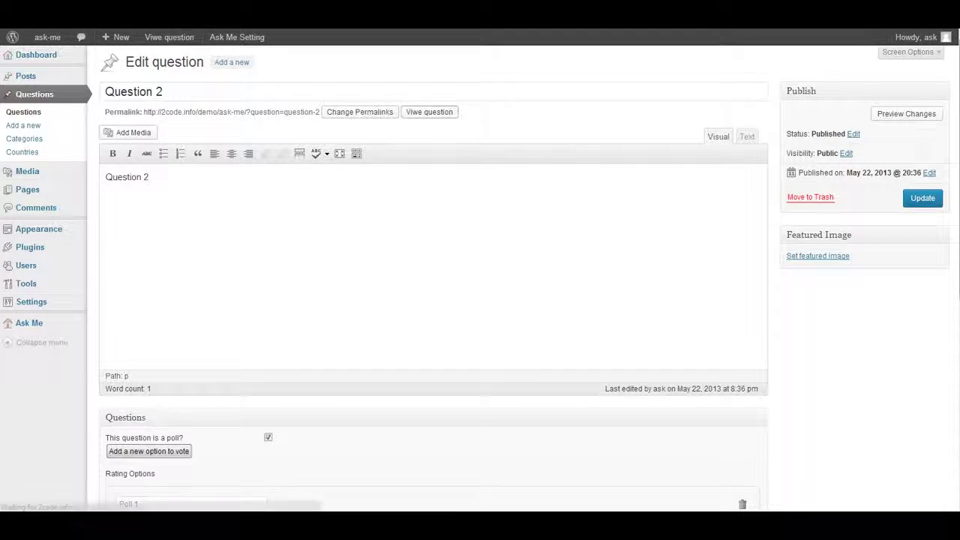
View the poll results on the published Question 2 page, and return to the rating options to vote for Poll 1
scroll(481, 277, "down", 5)
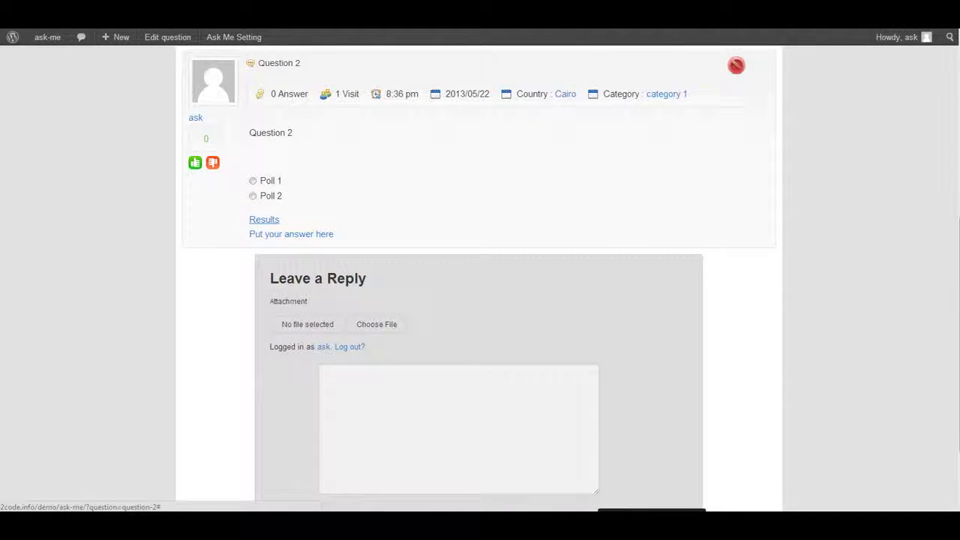
left_click(264, 219)
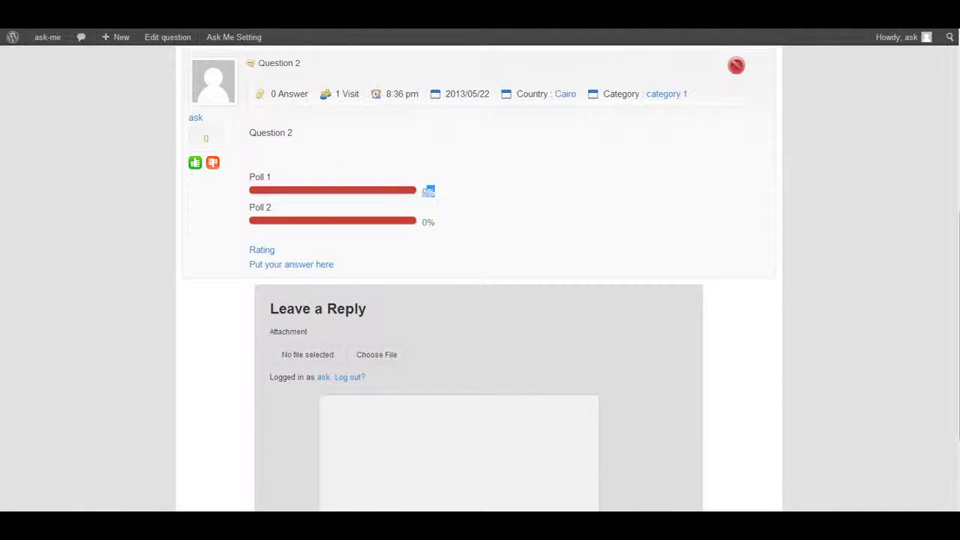
left_click(262, 250)
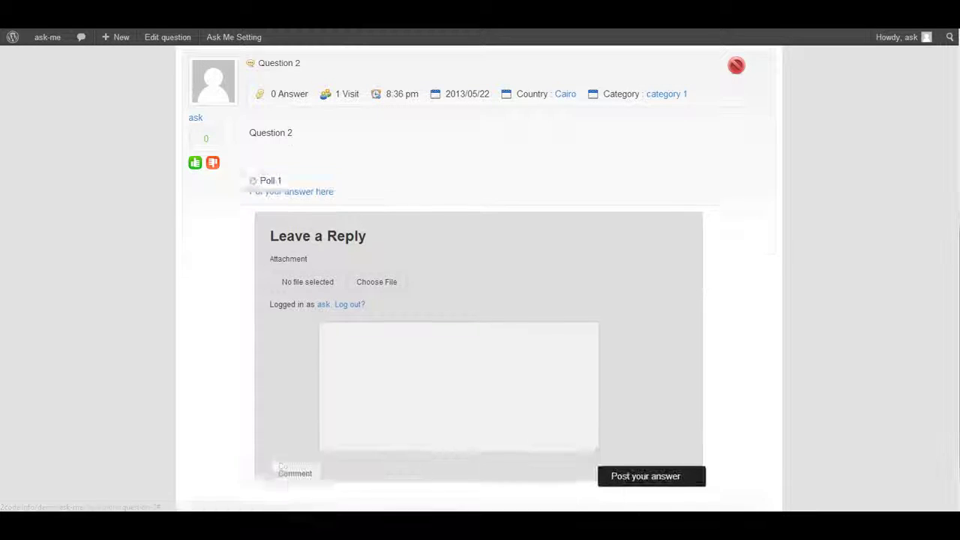
left_click(252, 180)
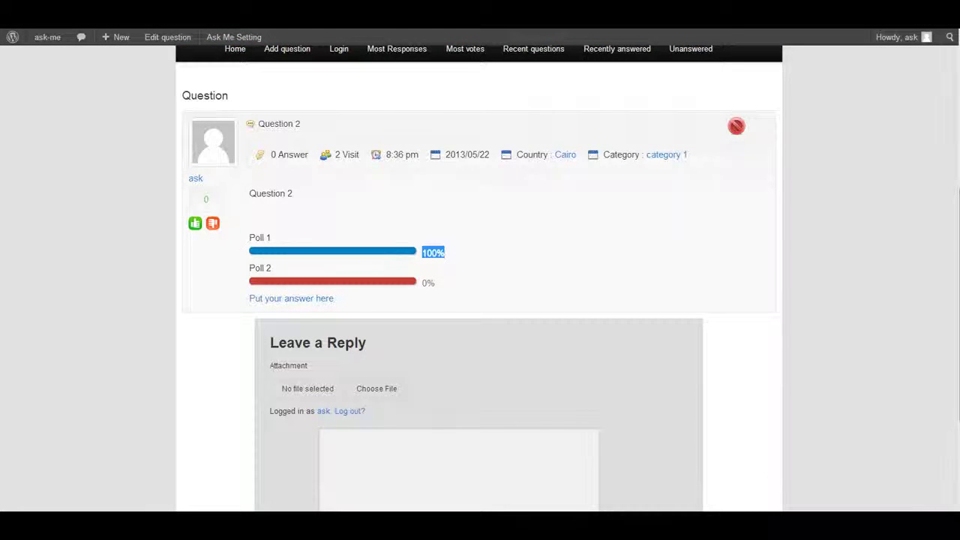
Vote up Question 2 from the Unanswered page and open the Most votes page
scroll(480, 278, "up", 2)
left_click(691, 170)
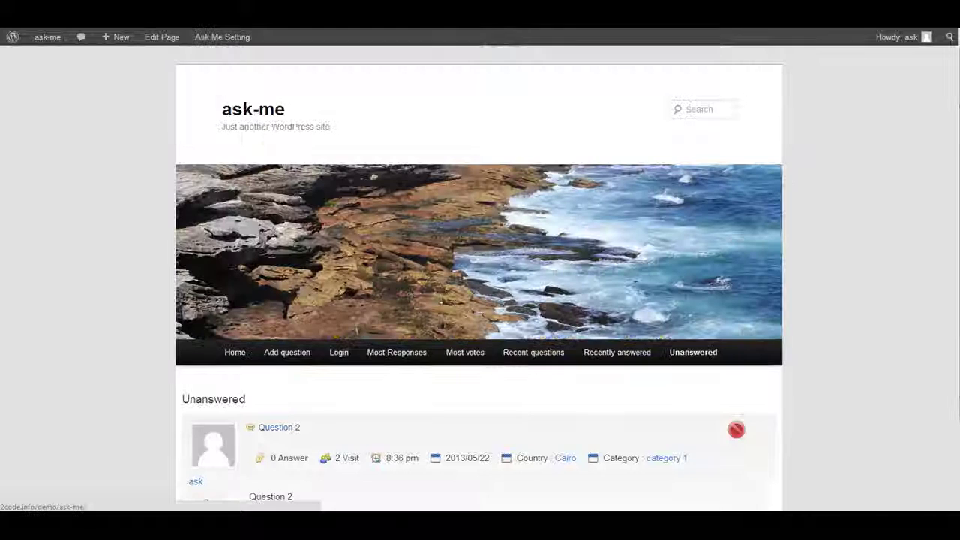
scroll(480, 270, "down", 3)
left_click_drag(271, 354, 278, 353)
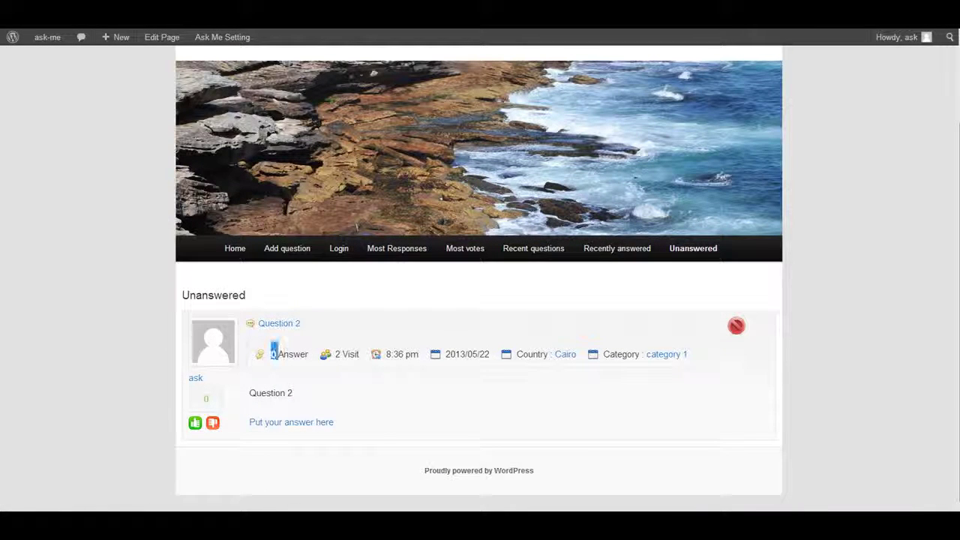
left_click(277, 354)
left_click(195, 423)
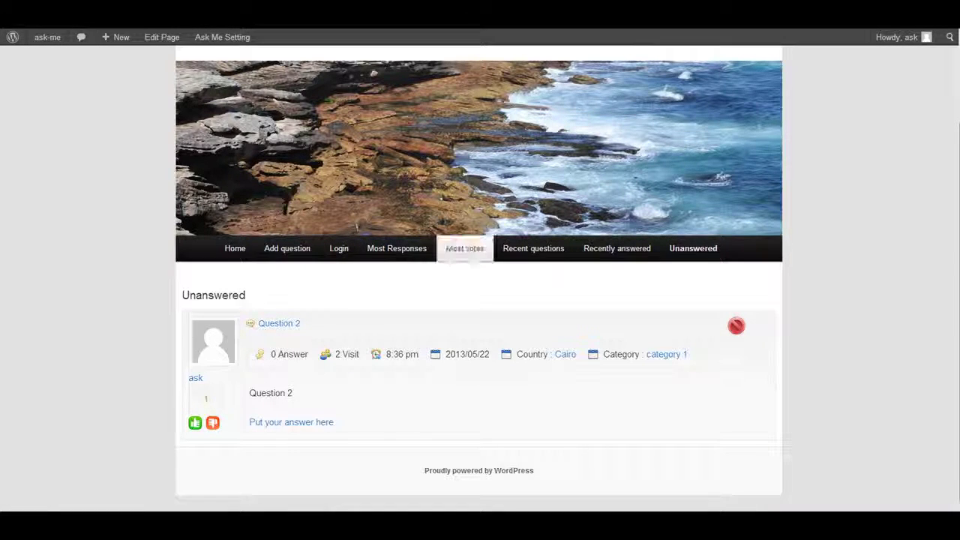
left_click(465, 249)
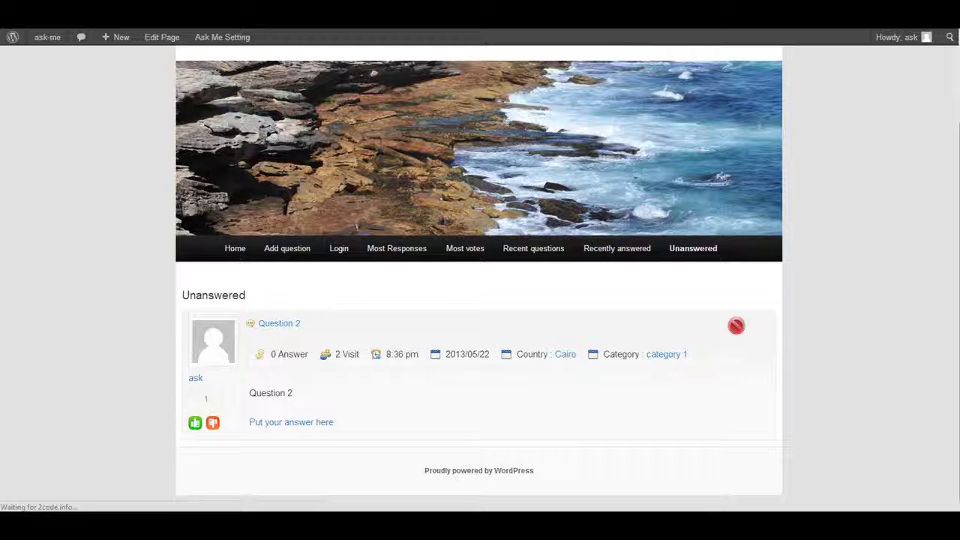